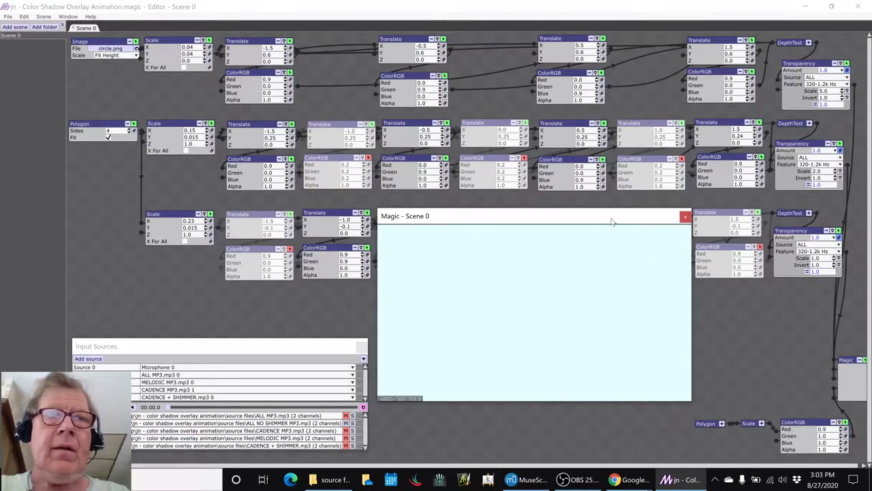
# Hide the streaming window and switch to the session notes spreadsheet
pyautogui.hotkey('alt', 'Tab')
pyautogui.hotkey('alt', 'Tab')
pyautogui.hotkey('alt', 'Tab')
pyautogui.hotkey('alt', 'Tab')
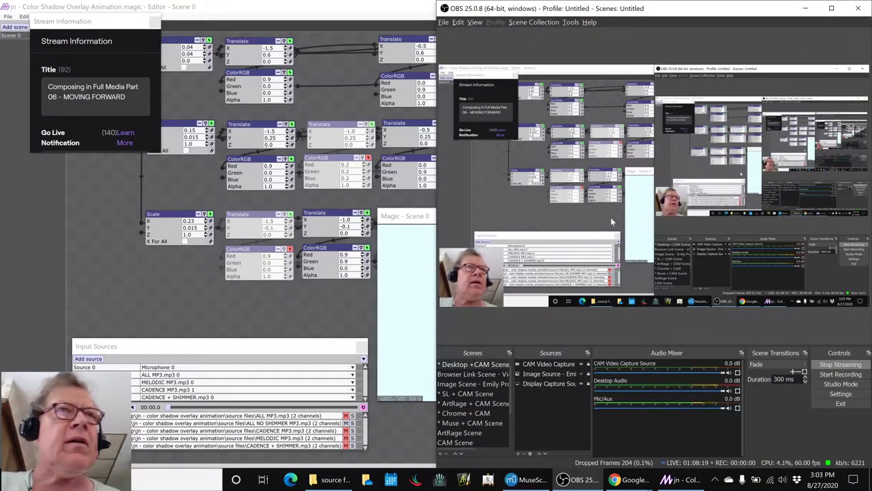
pyautogui.click(588, 481)
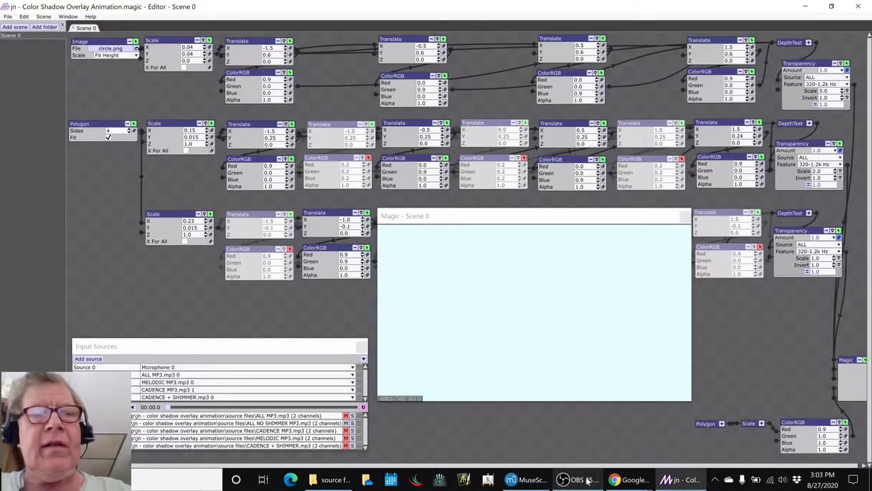
pyautogui.hotkey('alt', 'Tab')
pyautogui.hotkey('alt', 'Tab')
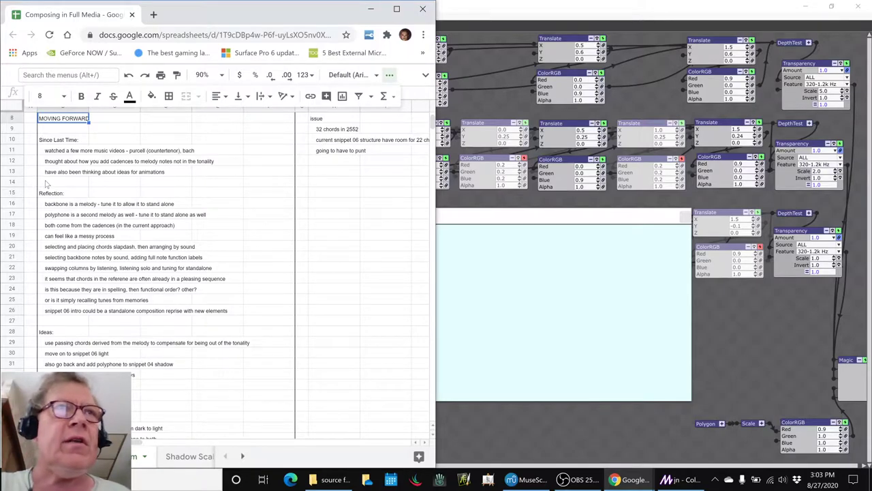
# Scroll to Results, select the 'snippet 04 and 05 now complete' note, and return to MuseScore
pyautogui.scroll(-3, 83, 206)
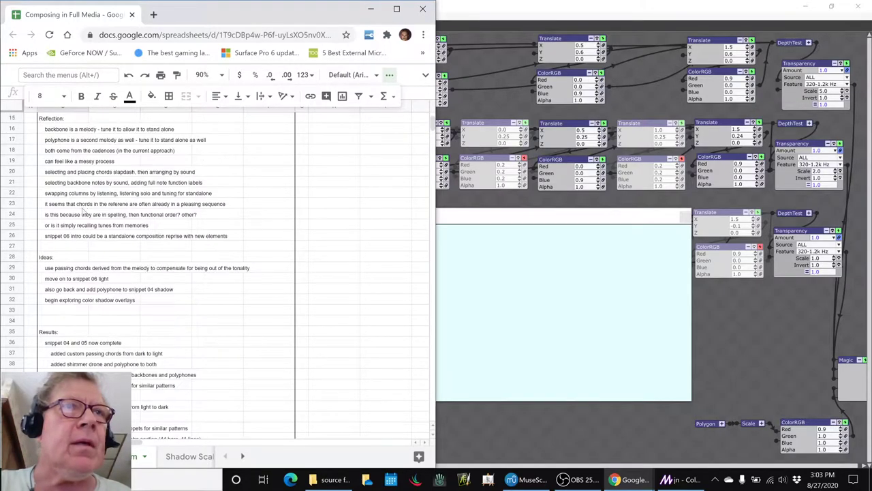
pyautogui.scroll(-3, 56, 280)
pyautogui.click(56, 268)
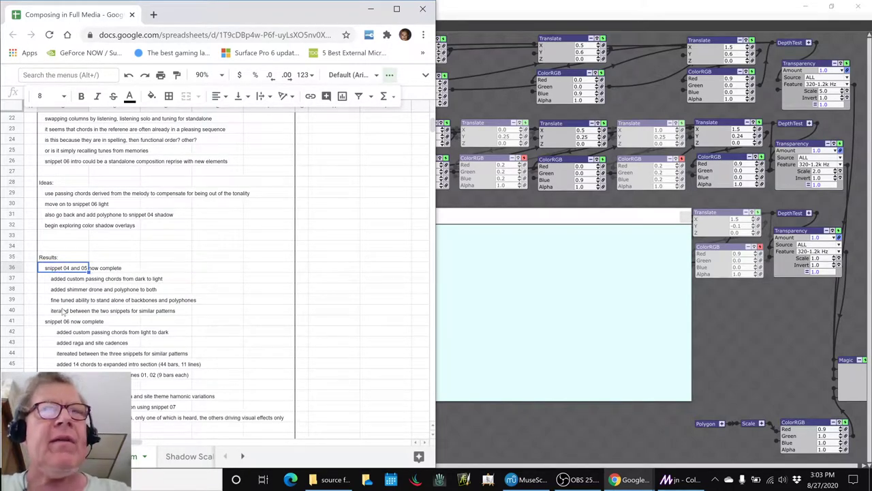
pyautogui.hotkey('alt', 'Tab')
pyautogui.hotkey('alt', 'Tab')
pyautogui.hotkey('alt', 'Tab')
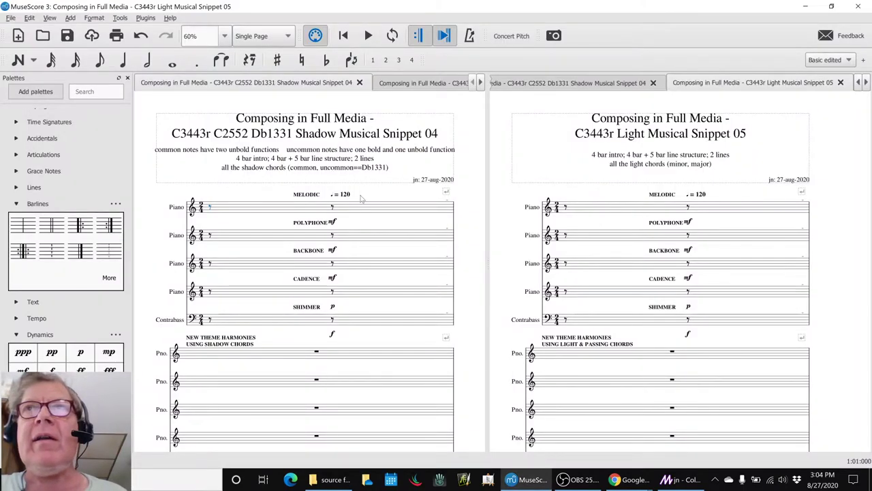
# Show Shadow Snippet 04 and play its Raga Theme from the first measure
pyautogui.click(530, 82)
pyautogui.scroll(-5, 643, 371)
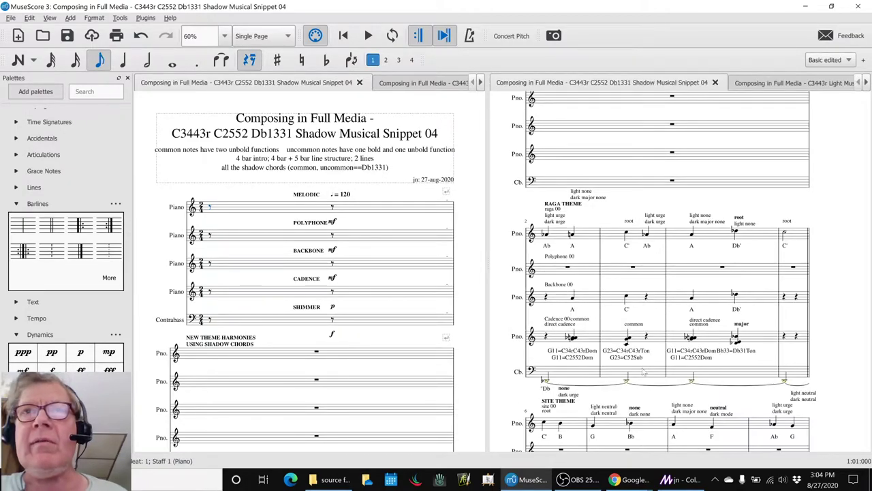
pyautogui.click(587, 240)
pyautogui.press('space')
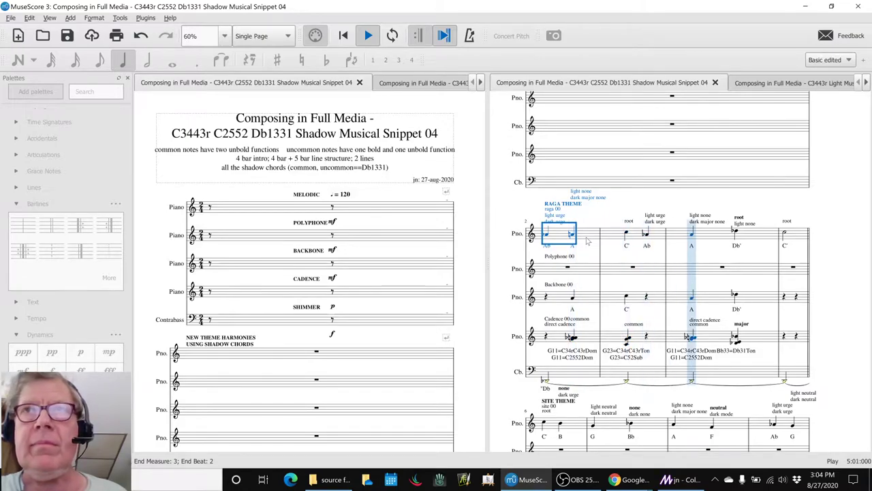
pyautogui.press('space')
# Play Snippet 04's Intro passage from its first measure
pyautogui.scroll(-8, 587, 241)
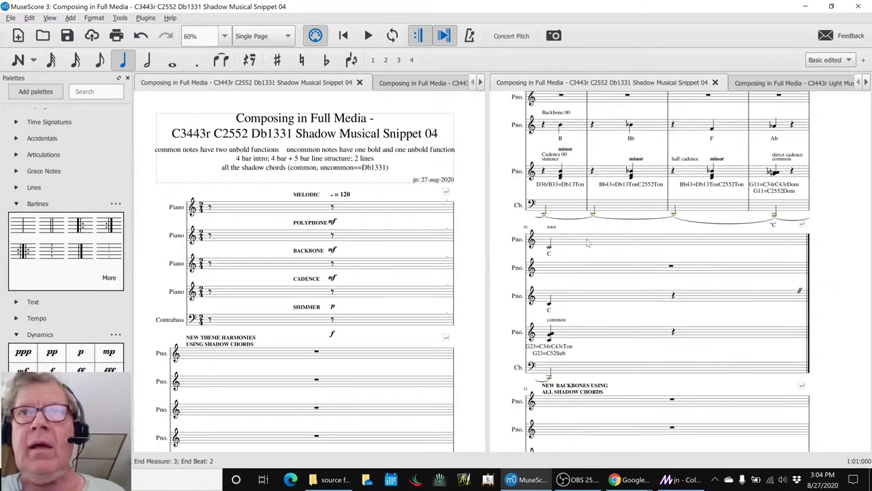
pyautogui.scroll(-5, 588, 242)
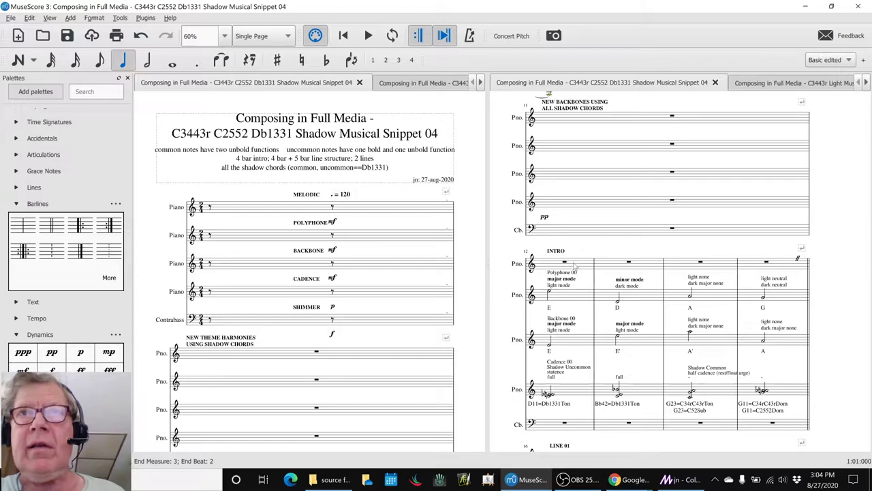
pyautogui.click(575, 267)
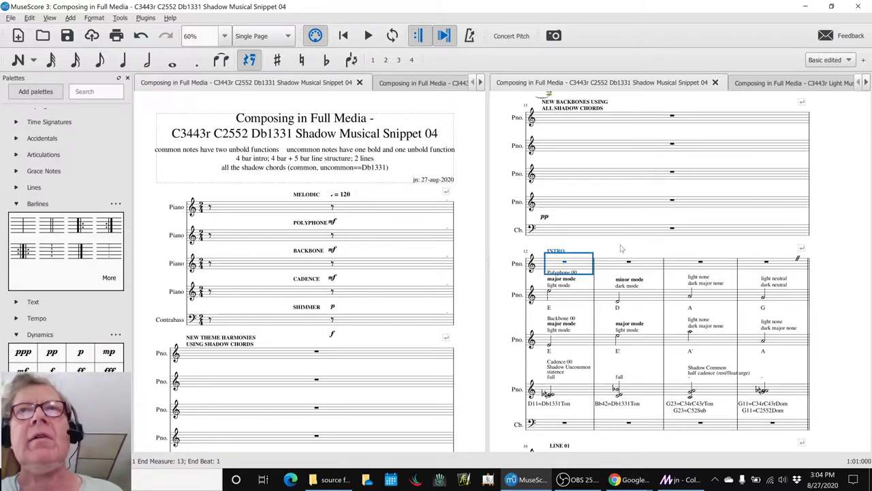
pyautogui.press('space')
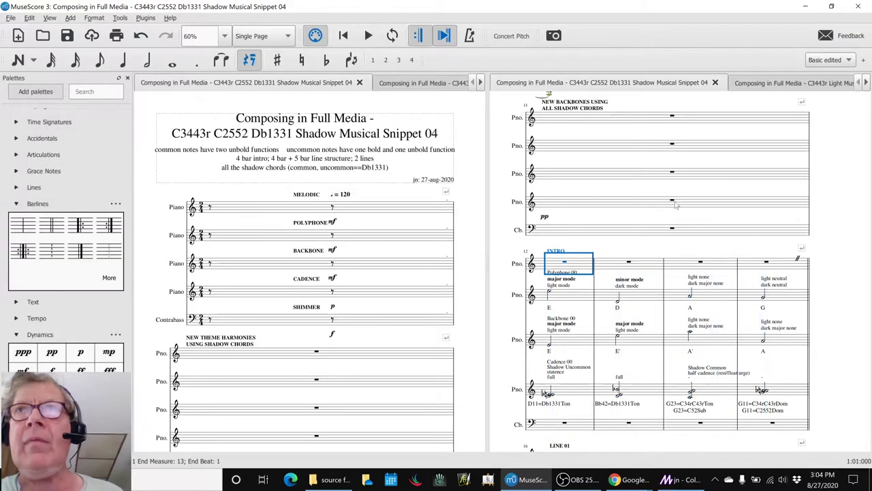
pyautogui.press('space')
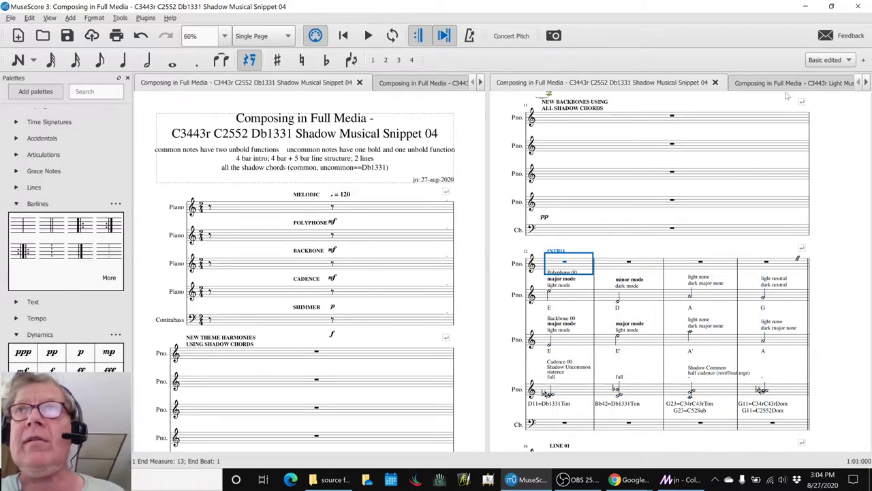
# Show Light Musical Snippet 05 and play its Raga Theme from the first measure
pyautogui.click(744, 85)
pyautogui.scroll(-5, 659, 251)
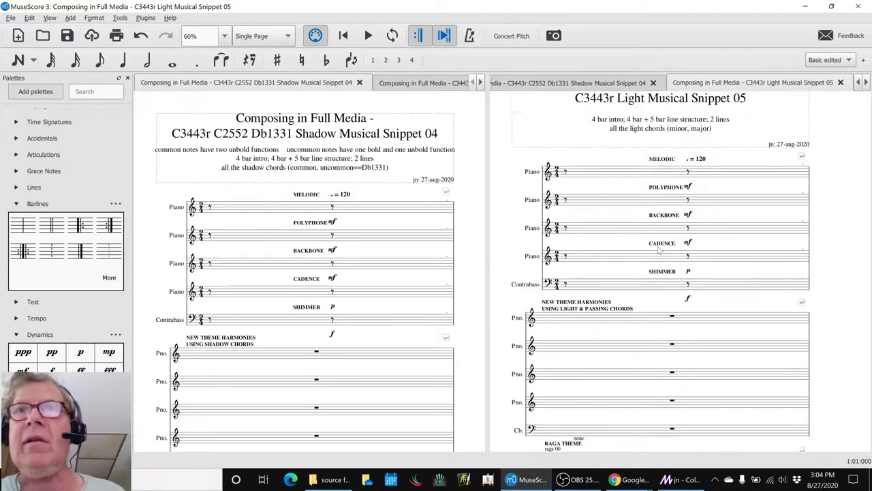
pyautogui.scroll(-1, 659, 251)
pyautogui.click(594, 220)
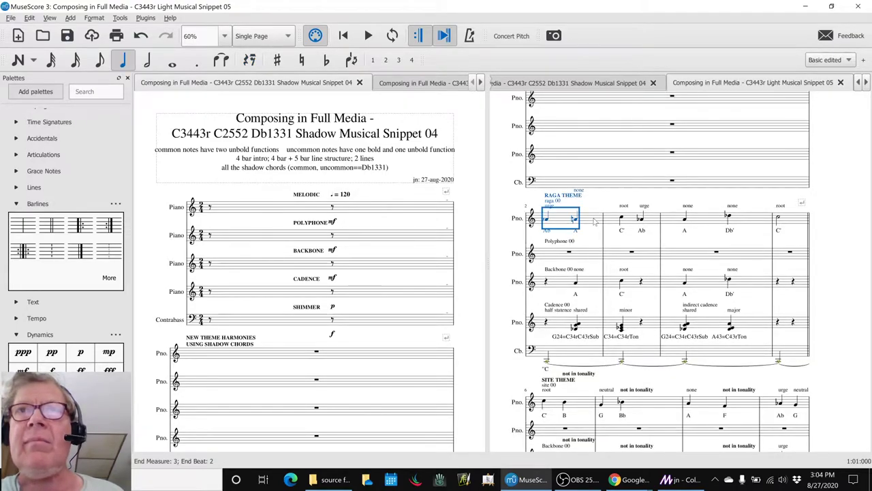
pyautogui.press('space')
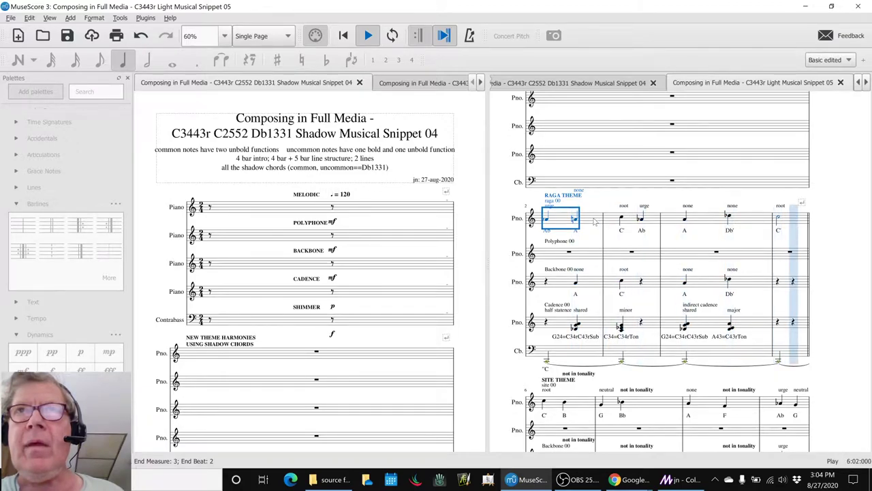
pyautogui.press('space')
# Play Snippet 05's Intro passage from its first measure
pyautogui.scroll(-3, 594, 221)
pyautogui.scroll(-5, 594, 220)
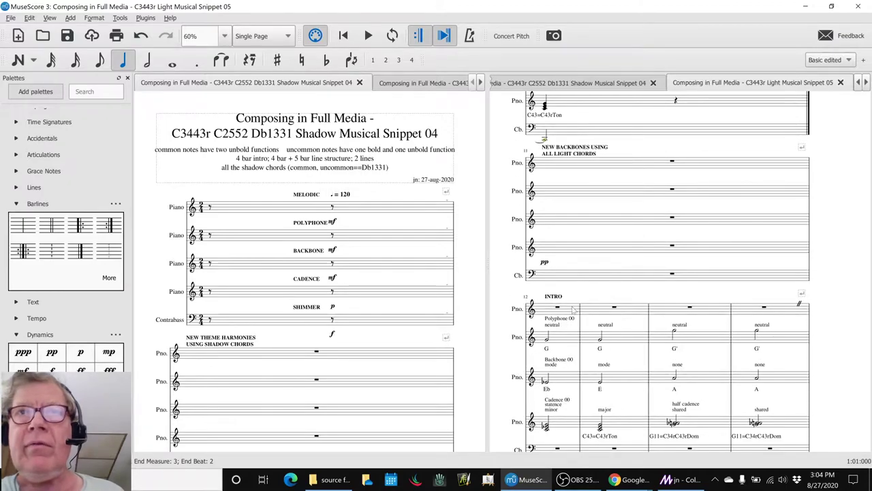
pyautogui.click(575, 308)
pyautogui.press('space')
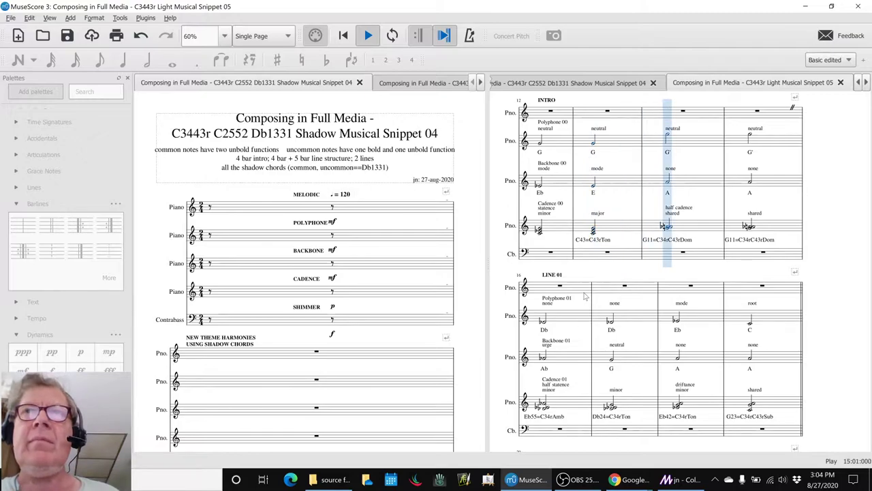
pyautogui.press('space')
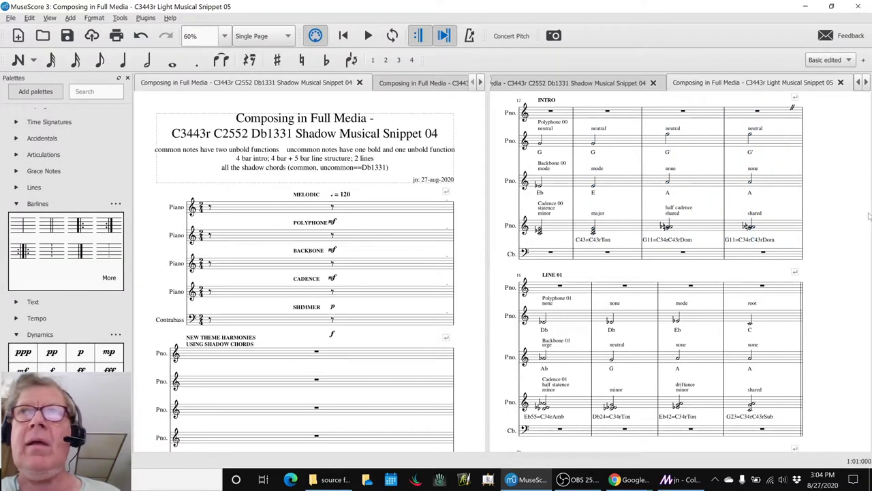
# Show Dark Musical Snippet 06 and play its Raga Theme
pyautogui.click(866, 82)
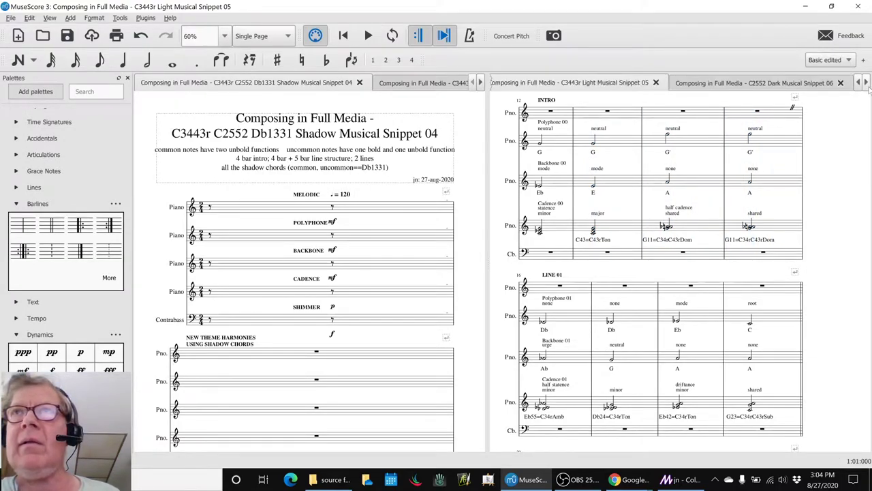
pyautogui.click(806, 87)
pyautogui.scroll(-8, 805, 267)
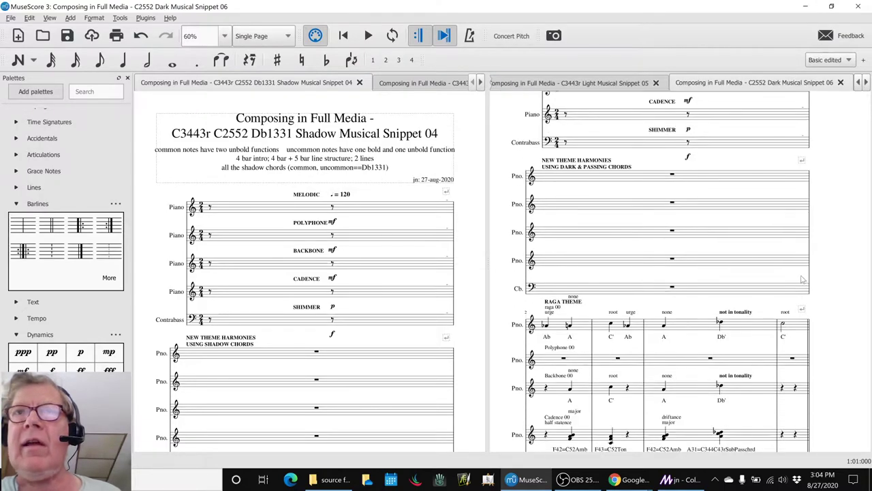
pyautogui.click(545, 257)
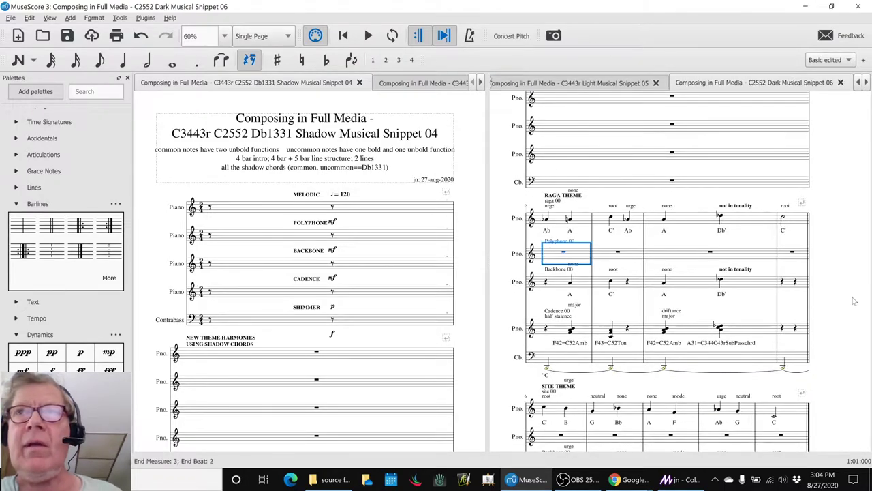
pyautogui.click(854, 300)
pyautogui.press('space')
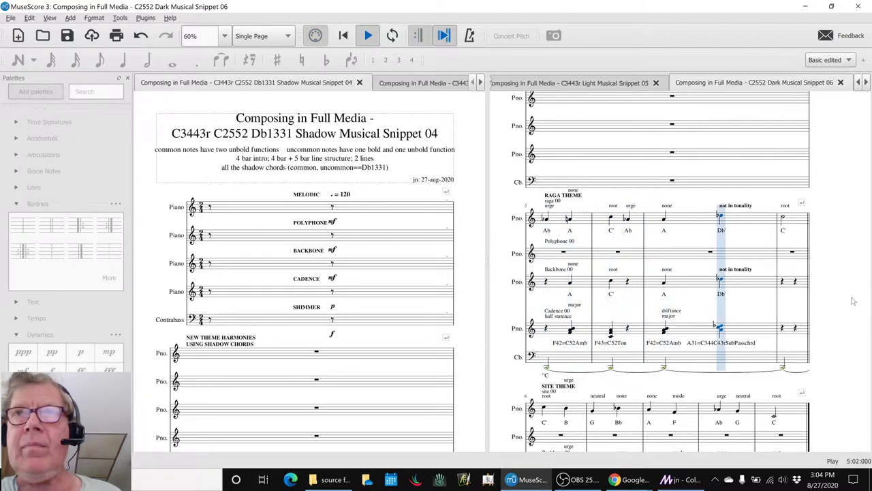
pyautogui.press('space')
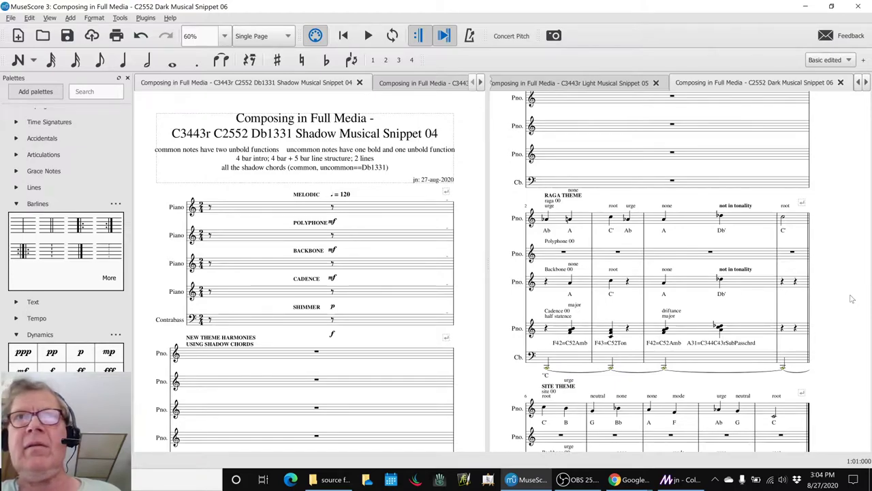
# Inspect measure 5's Db melody note, Backbone staff and flat Cadence chord
pyautogui.click(721, 217)
pyautogui.scroll(5, 722, 218)
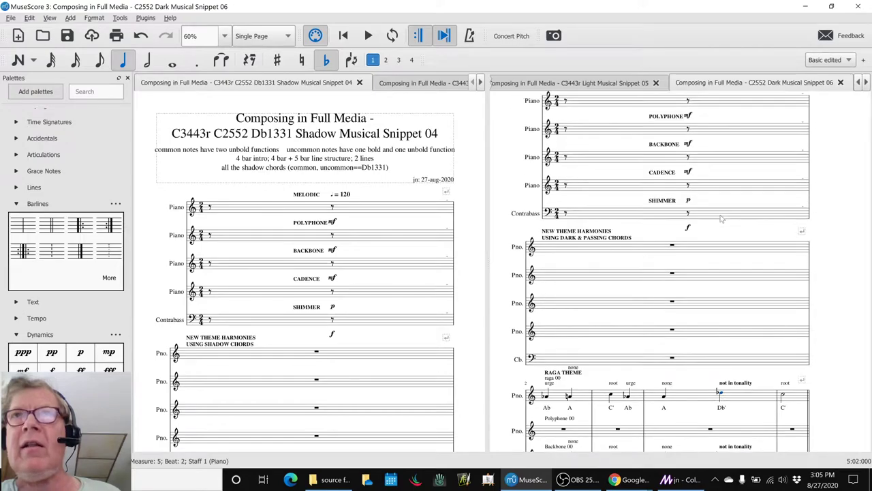
pyautogui.scroll(-5, 721, 219)
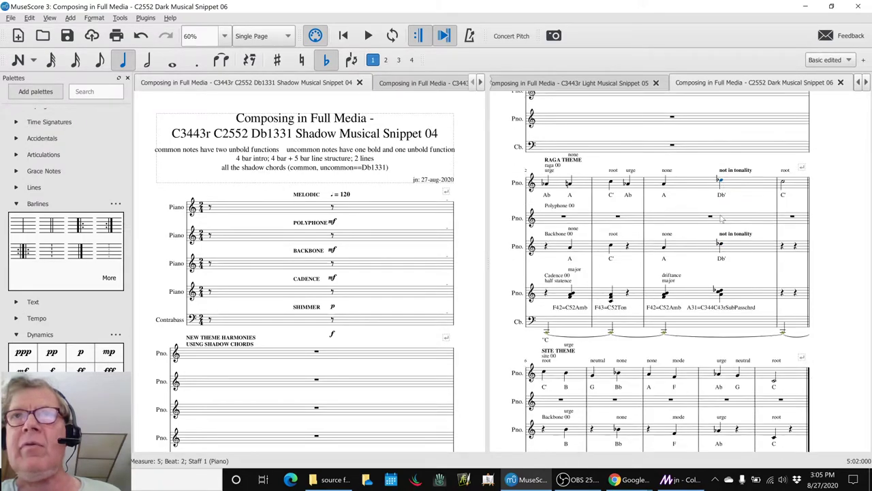
pyautogui.click(734, 296)
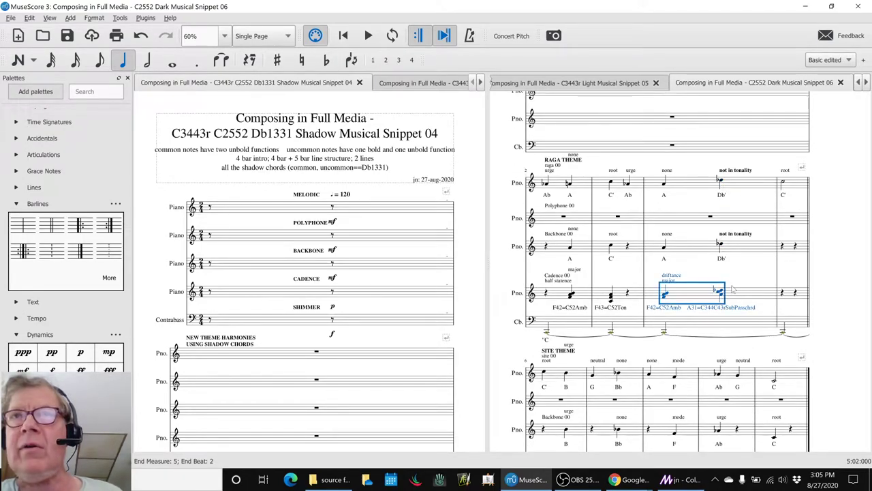
pyautogui.click(666, 253)
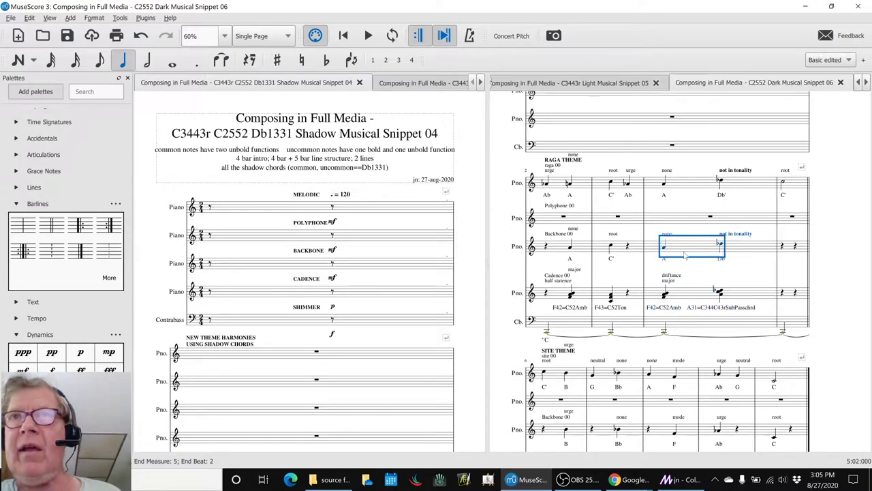
pyautogui.click(719, 293)
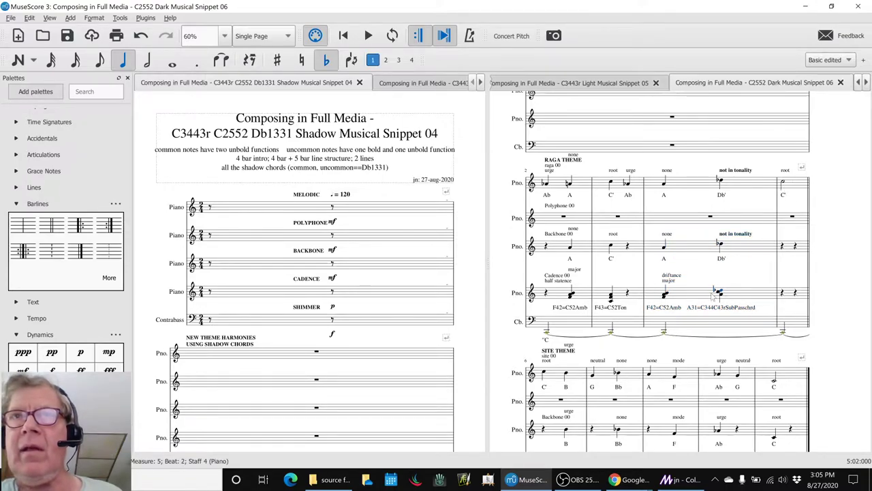
pyautogui.click(557, 297)
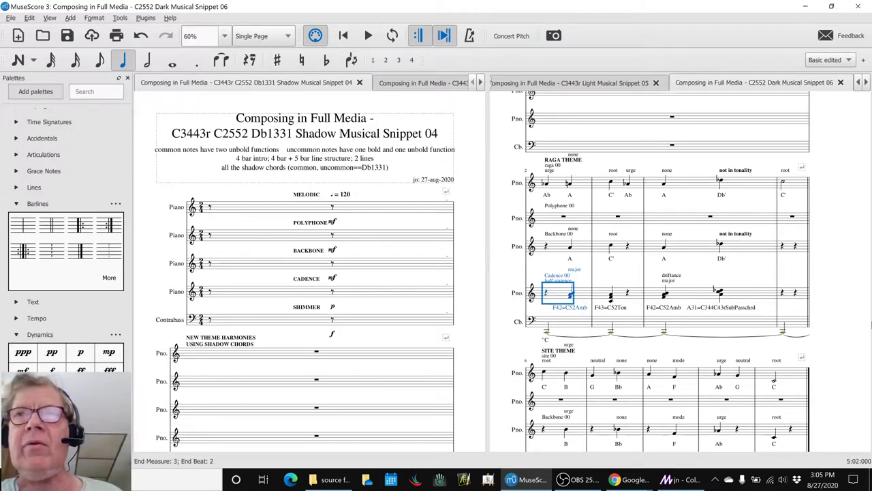
pyautogui.click(826, 321)
# Scroll Snippet 06 down to the INTRO (14 CHORDS) section, then switch to the session notes
pyautogui.scroll(-4, 827, 320)
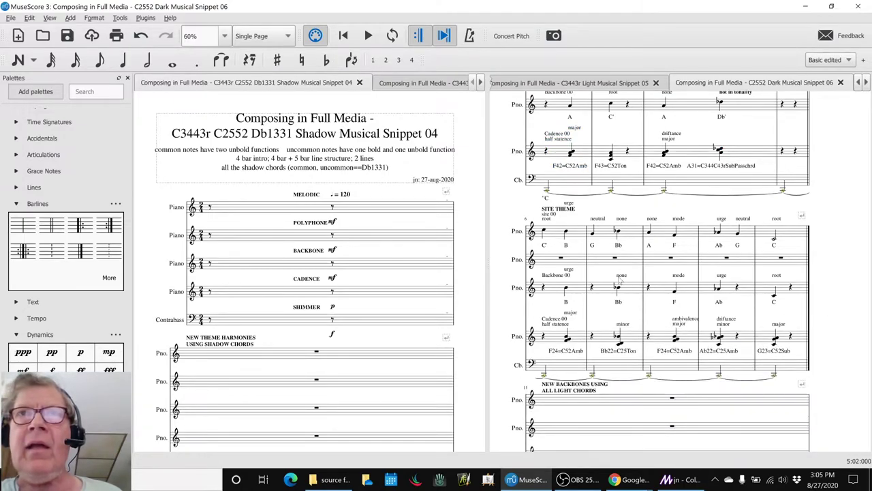
pyautogui.scroll(-8, 580, 275)
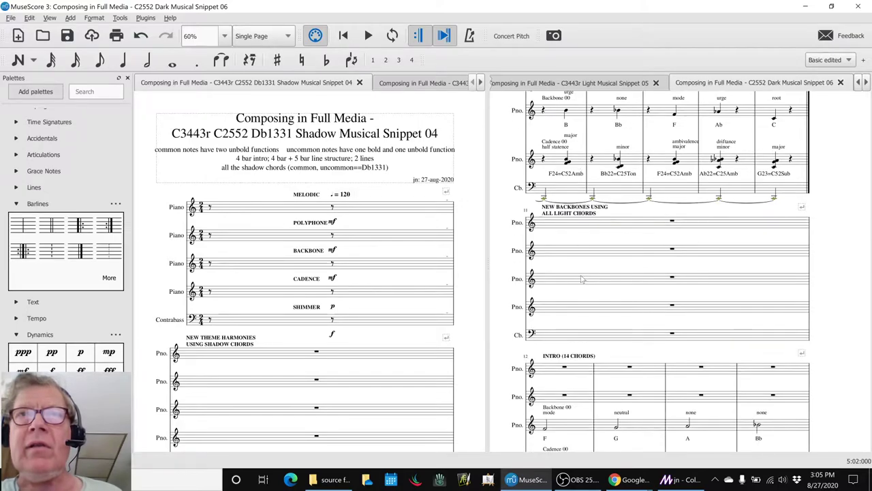
pyautogui.click(582, 289)
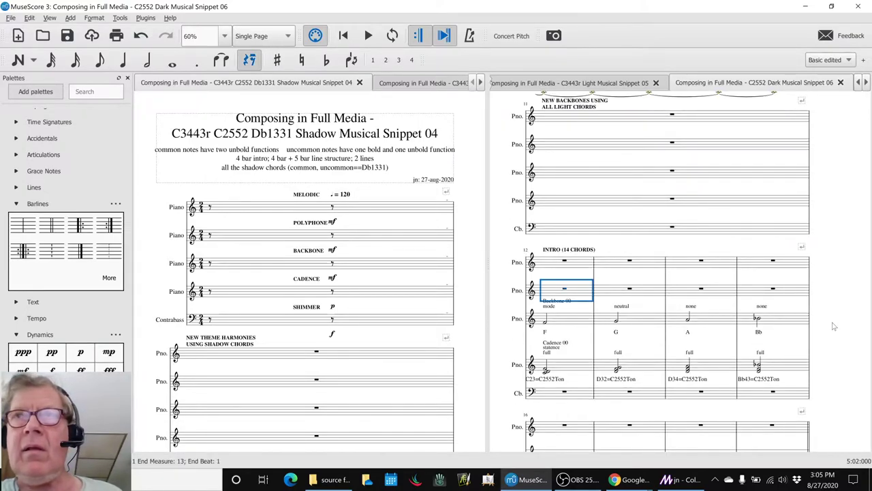
pyautogui.press('Escape')
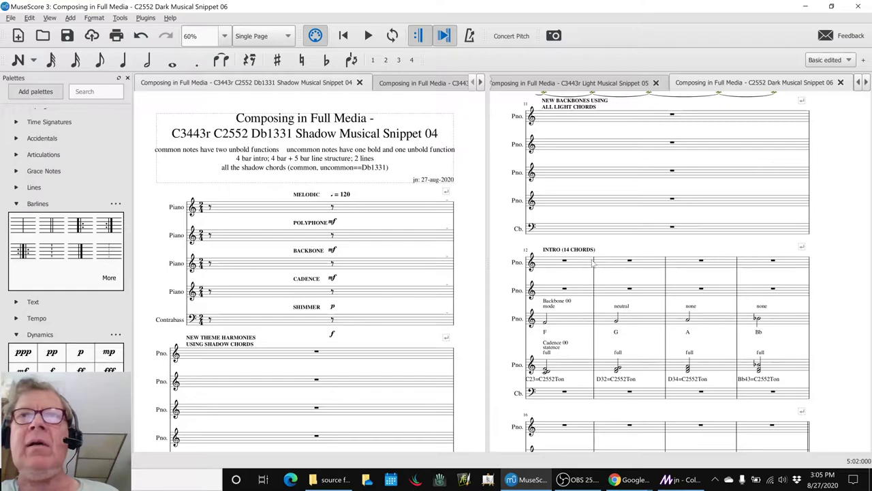
pyautogui.scroll(-3, 848, 305)
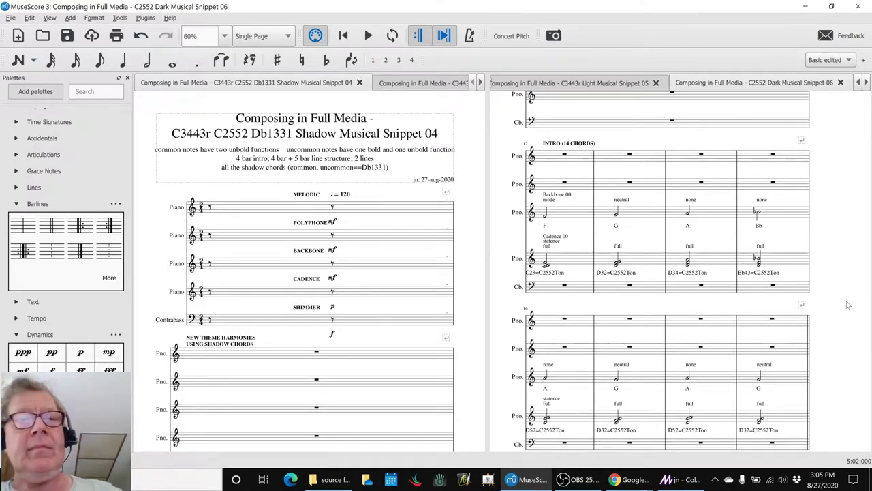
pyautogui.hotkey('alt', 'Tab')
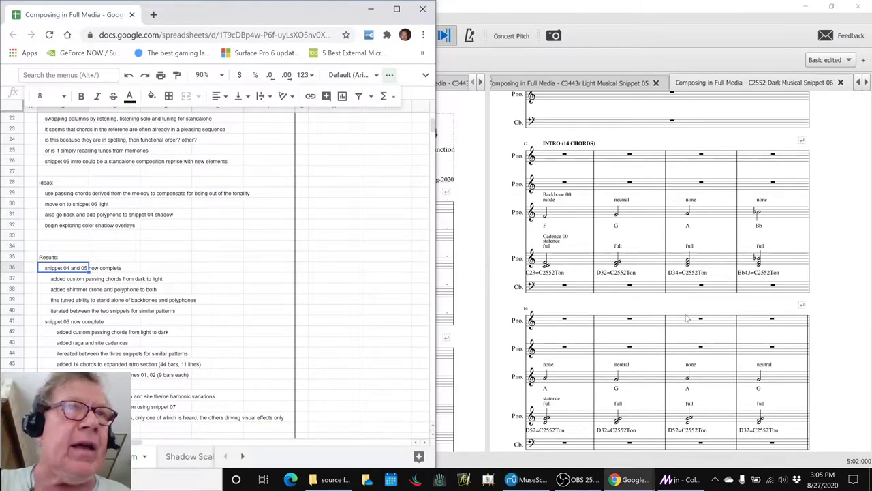
# Review the notes on light-to-dark passing chords and the remaining 19 chords, then return to MuseScore
pyautogui.scroll(-5, 174, 349)
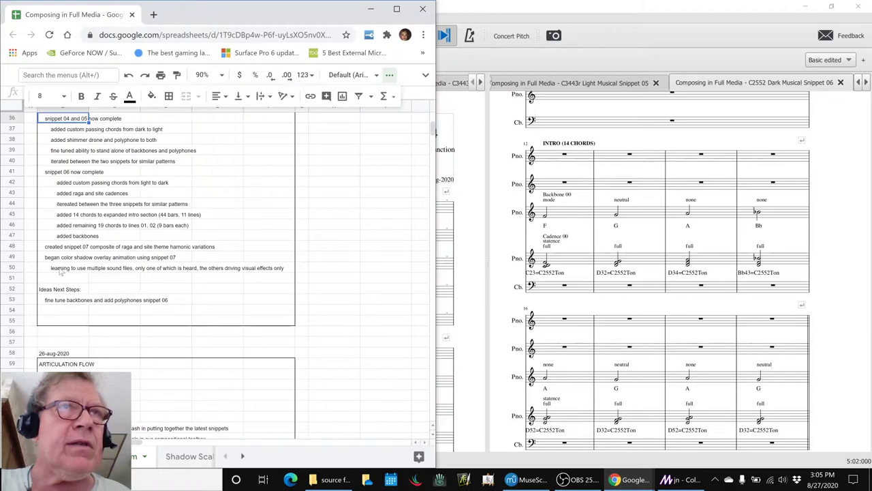
pyautogui.click(68, 185)
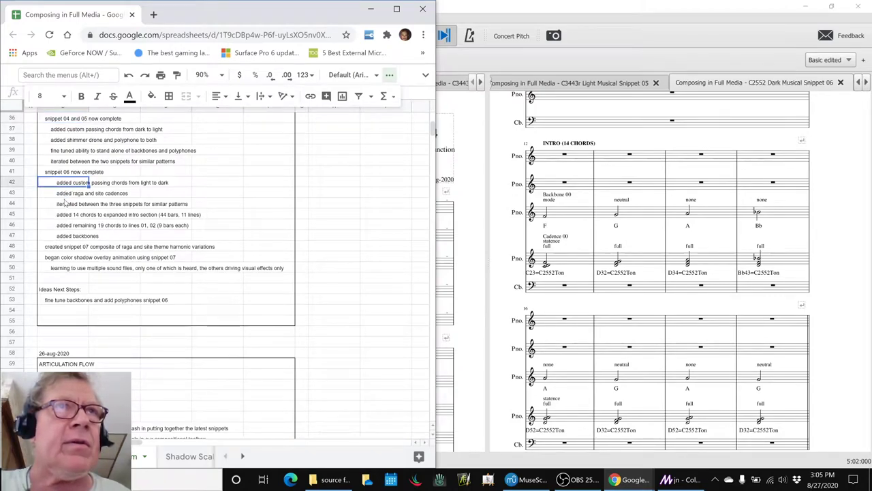
pyautogui.click(62, 223)
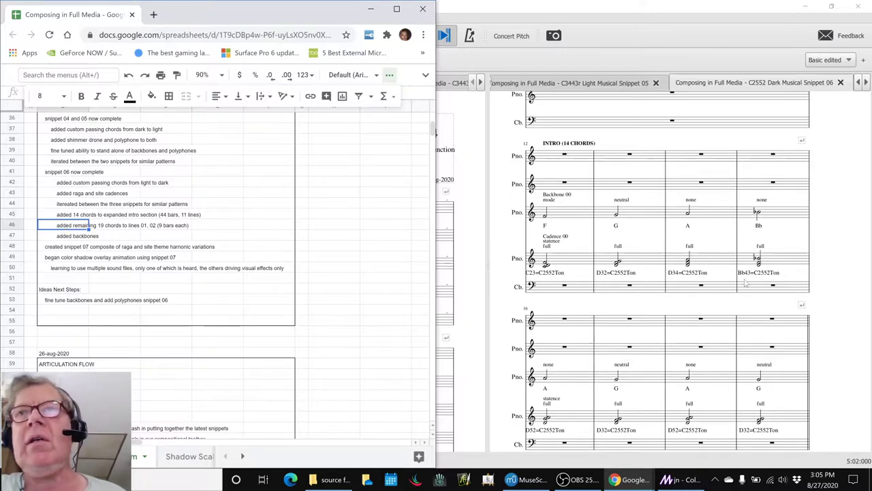
pyautogui.click(832, 277)
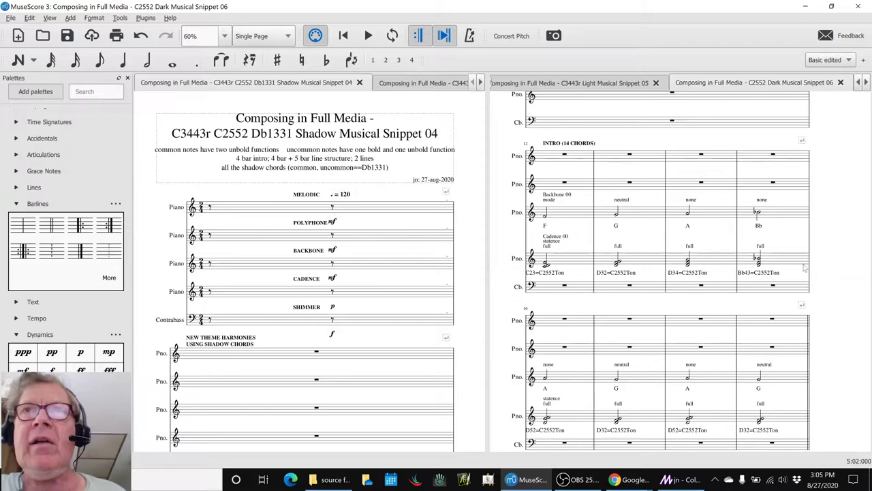
# Compare Snippet 04's Intro opening on D11=Db1331Ton with Snippet 06's Intro opening on C23=C2552Ton
pyautogui.click(584, 159)
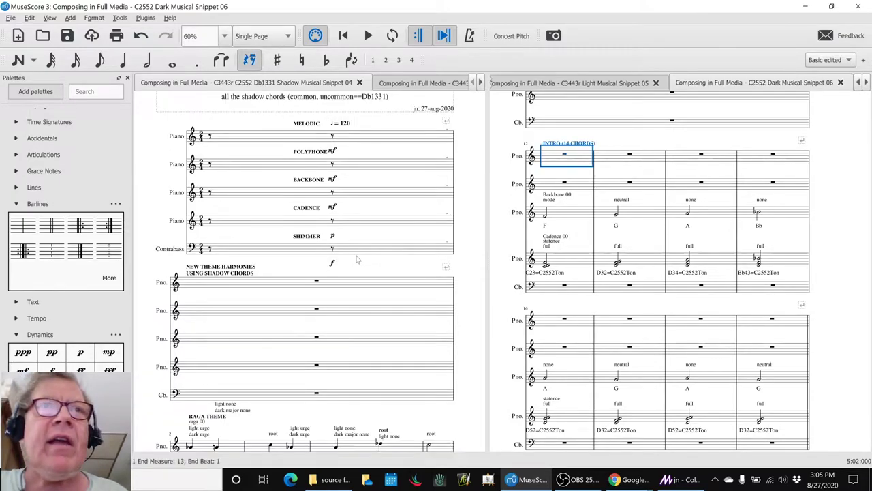
pyautogui.scroll(-8, 357, 259)
pyautogui.scroll(-15, 357, 259)
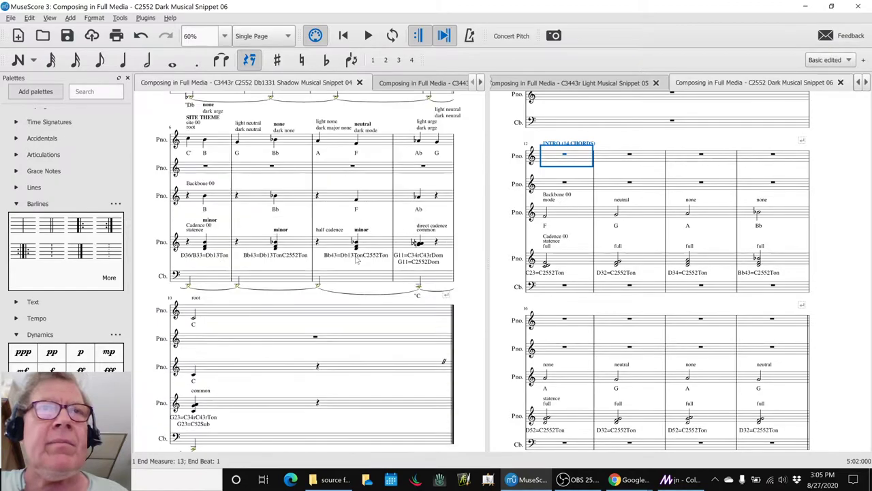
pyautogui.scroll(1, 357, 259)
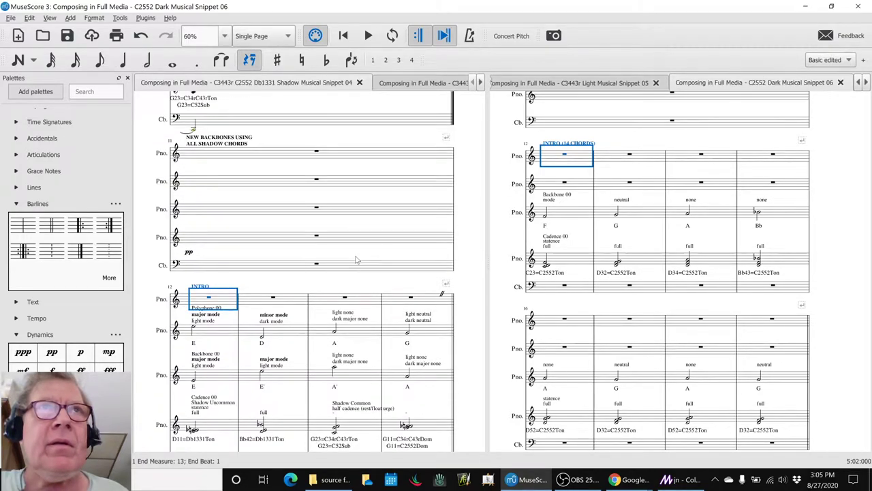
pyautogui.scroll(-4, 357, 259)
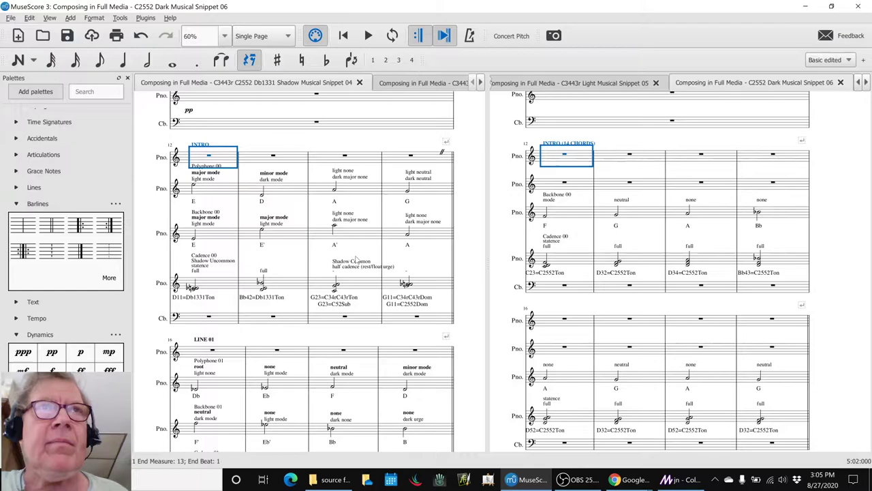
pyautogui.click(226, 164)
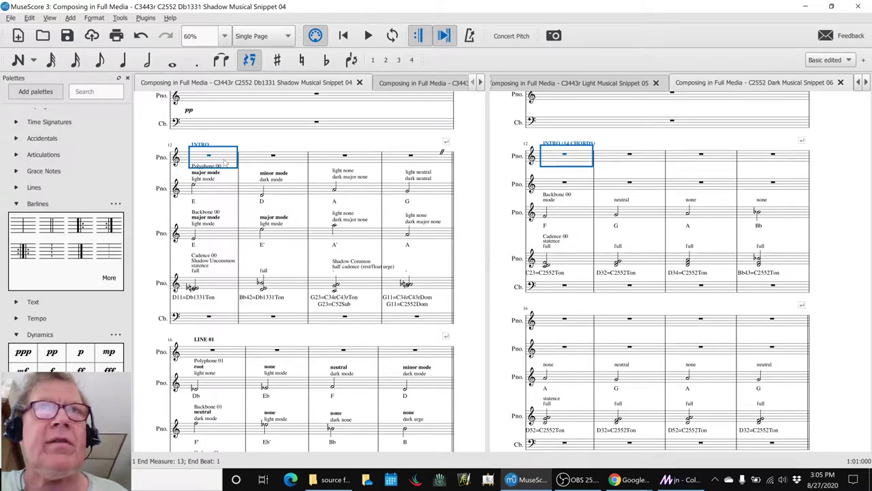
pyautogui.click(608, 158)
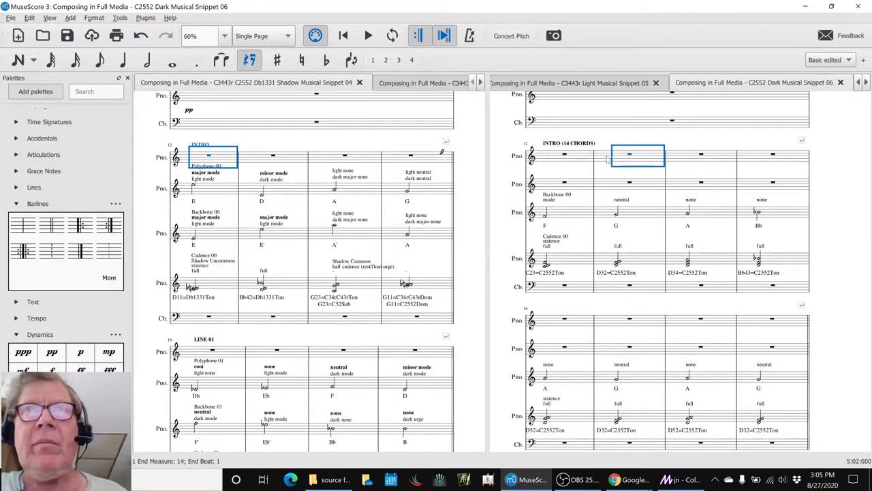
pyautogui.click(586, 164)
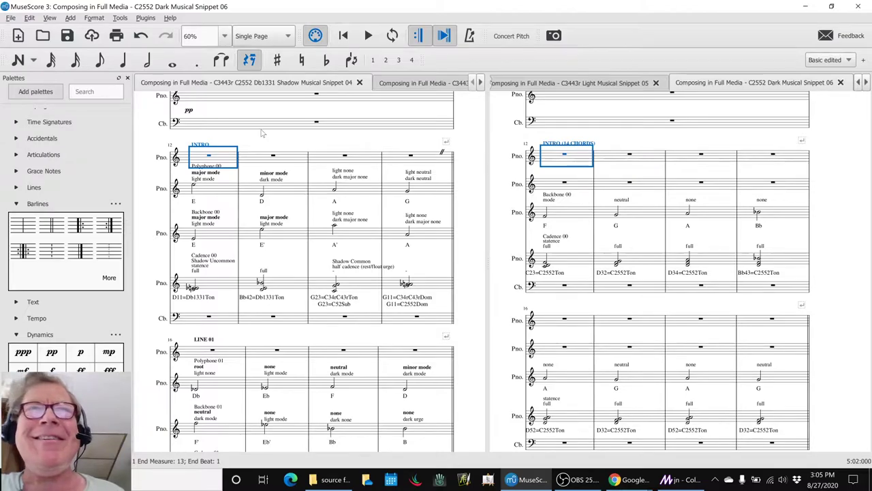
pyautogui.click(182, 138)
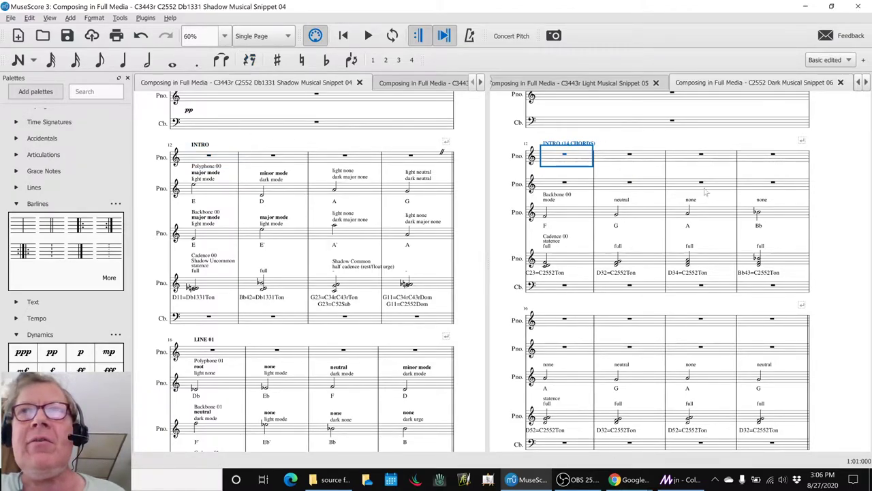
# Scroll down through Dark Snippet 06's 14-chord intro and back up
pyautogui.click(851, 217)
pyautogui.scroll(-10, 853, 218)
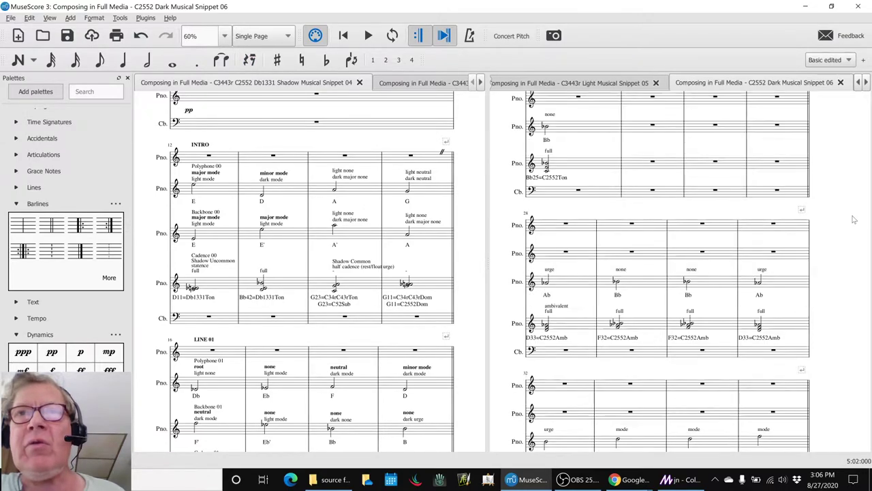
pyautogui.scroll(-10, 854, 220)
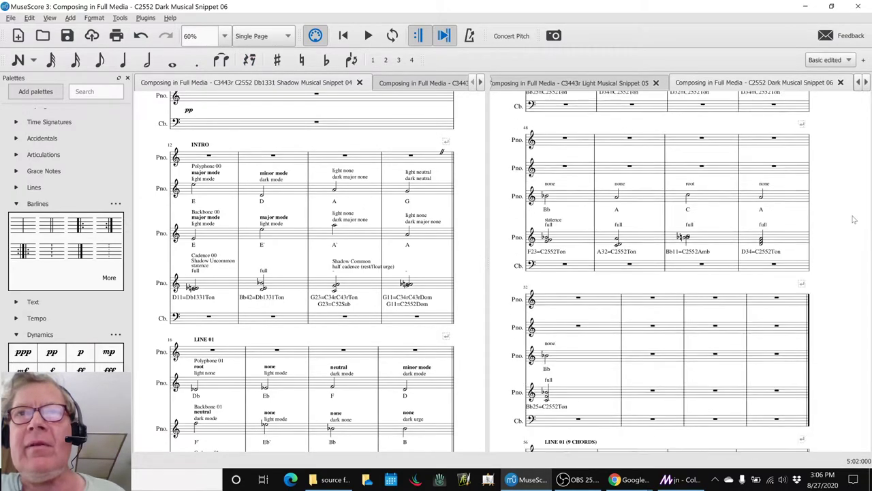
pyautogui.scroll(-5, 853, 220)
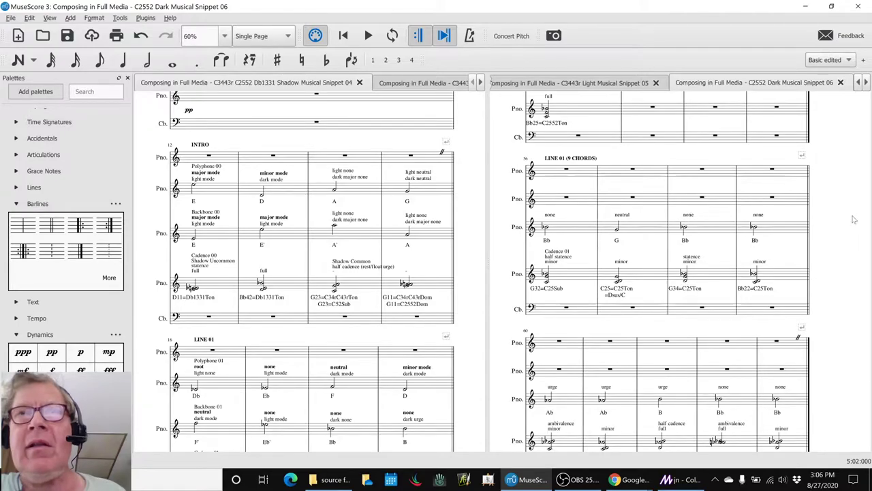
pyautogui.scroll(-3, 853, 219)
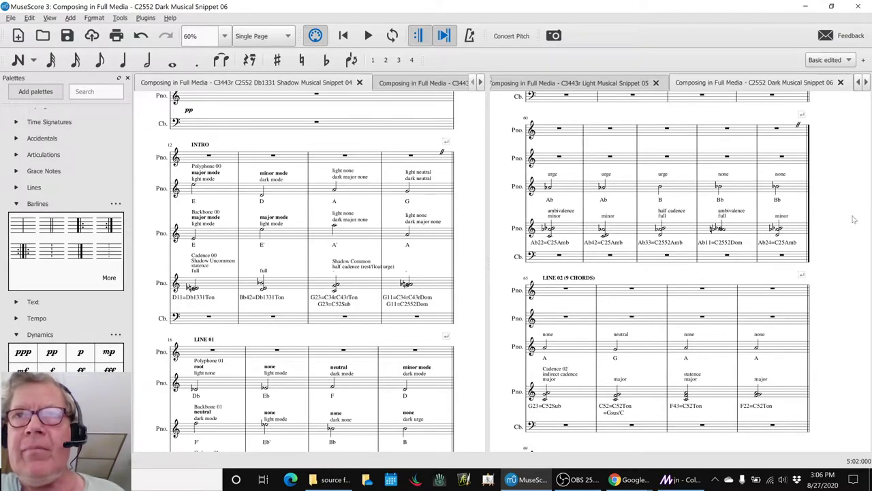
pyautogui.scroll(8, 853, 220)
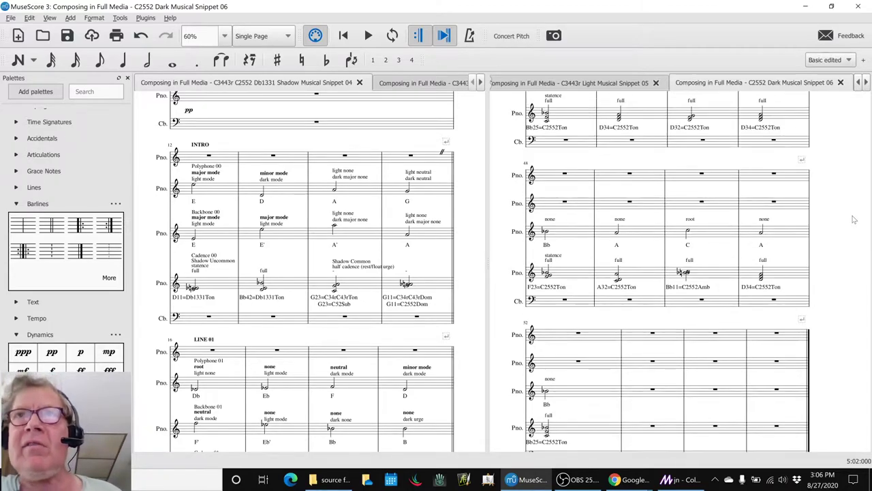
pyautogui.scroll(6, 853, 220)
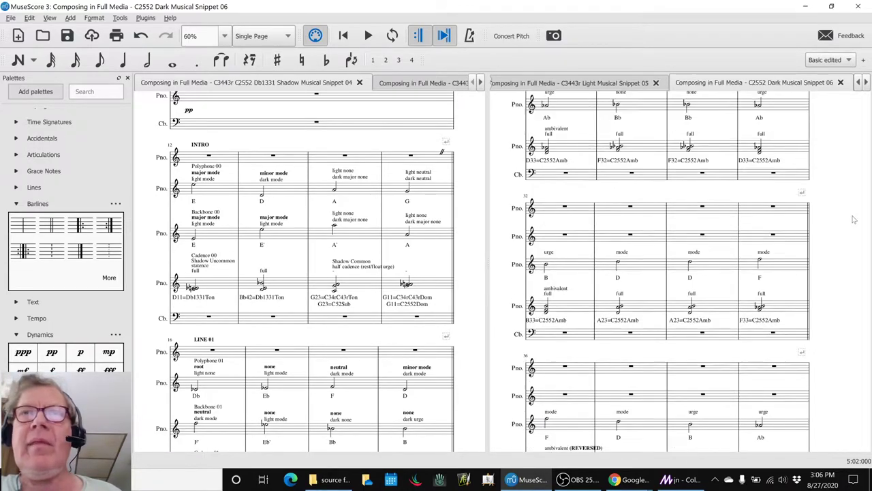
pyautogui.scroll(8, 854, 220)
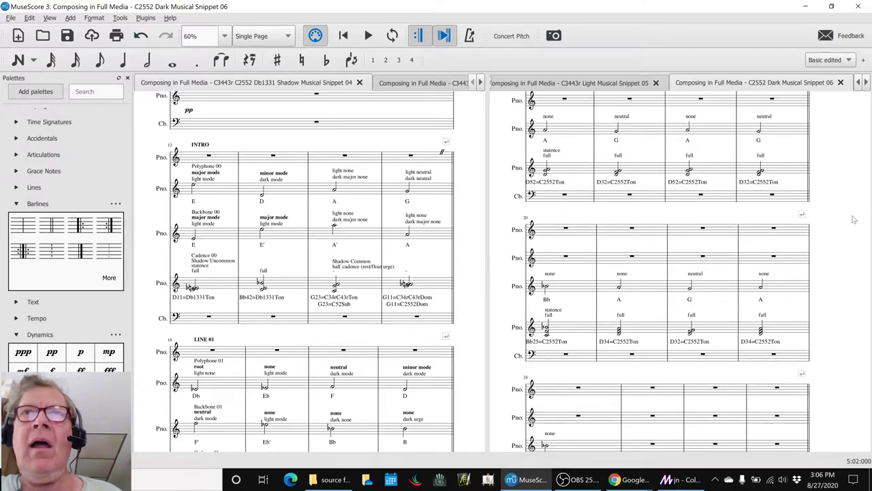
pyautogui.scroll(3, 853, 220)
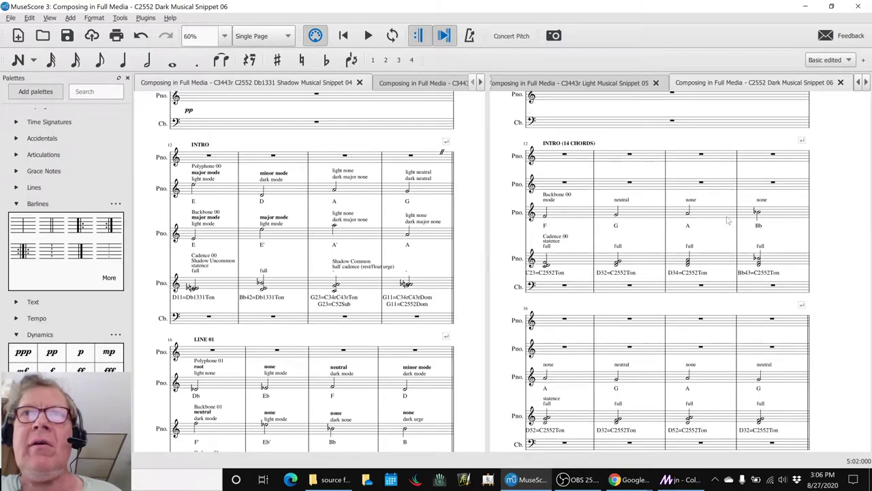
# Select and clear the intro's first bar, then switch to the session notes spreadsheet
pyautogui.click(571, 159)
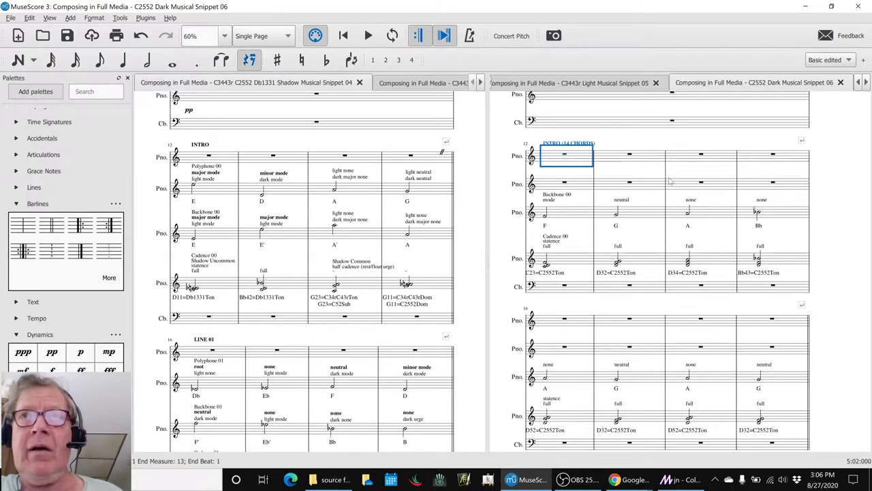
pyautogui.click(842, 197)
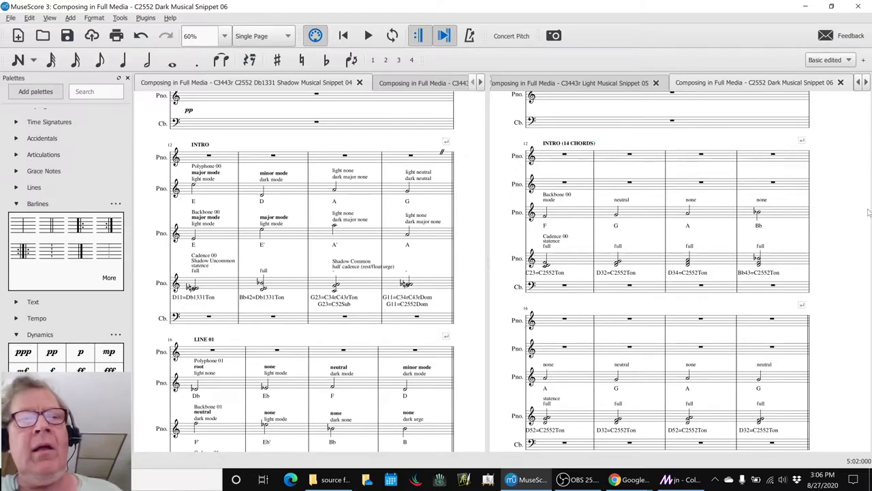
pyautogui.hotkey('alt', 'Tab')
pyautogui.hotkey('alt', 'Tab')
pyautogui.hotkey('alt', 'Tab')
pyautogui.hotkey('alt', 'Tab')
pyautogui.hotkey('alt', 'Tab')
pyautogui.hotkey('alt', 'Tab')
pyautogui.hotkey('alt', 'Tab')
pyautogui.hotkey('alt', 'Tab')
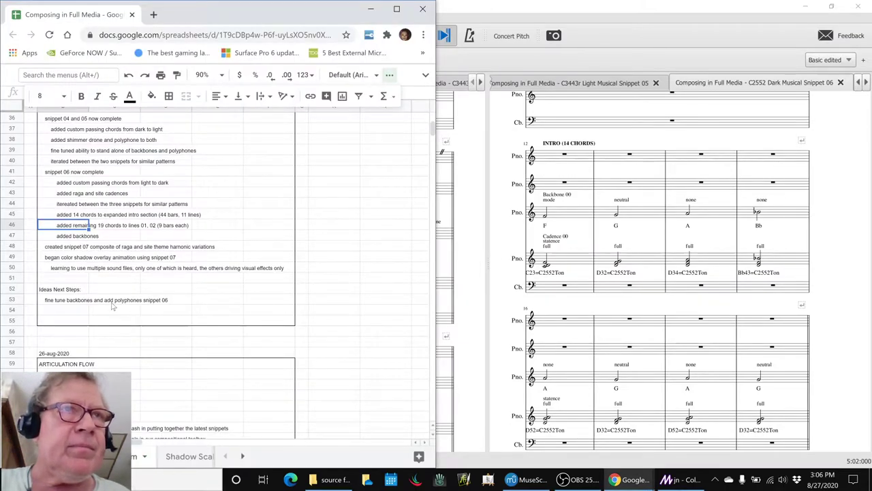
# Add the idea 'explore standalone 44 bar intro piece from 2552 dark' in A54
pyautogui.click(66, 311)
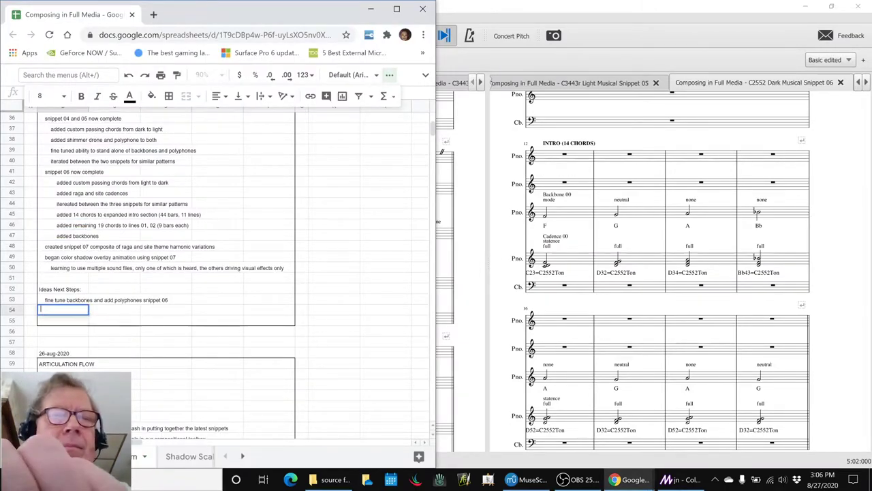
pyautogui.write('explore s')
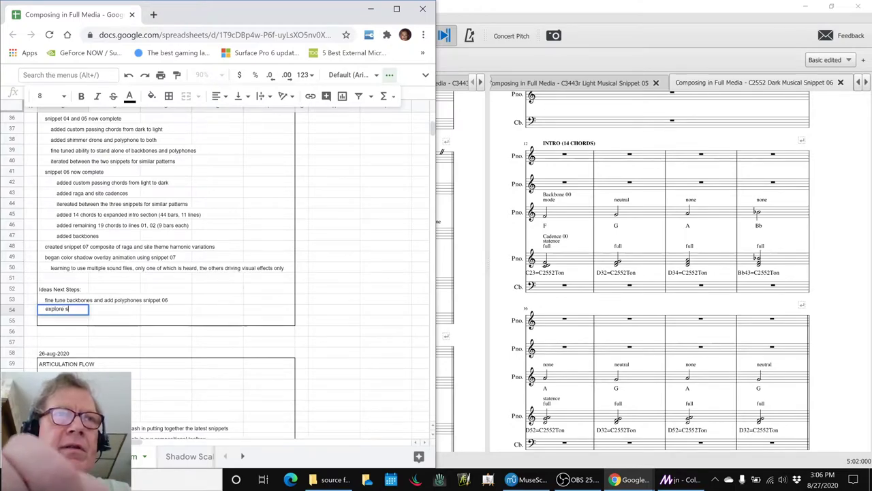
pyautogui.write('tandalone')
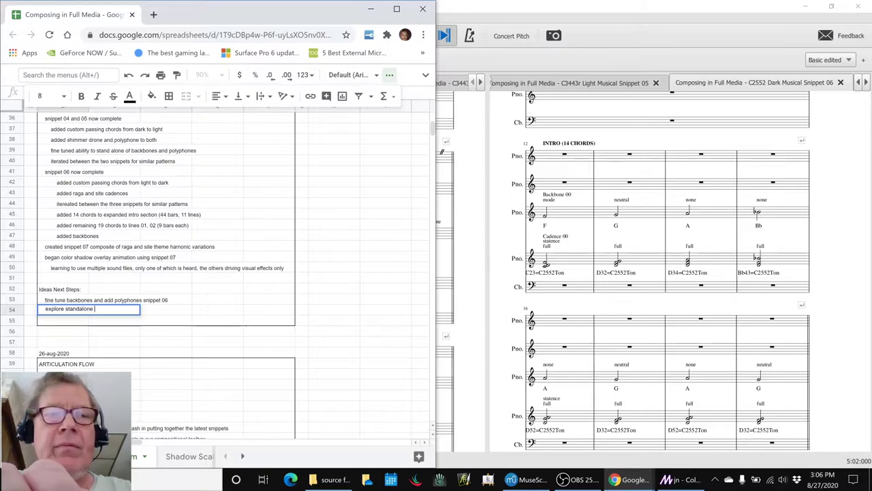
pyautogui.write(' 44')
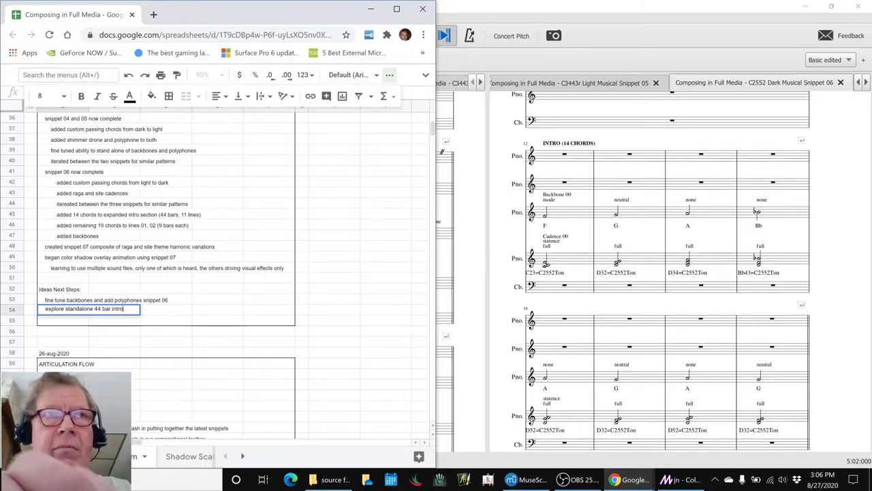
pyautogui.write('bar intro pie')
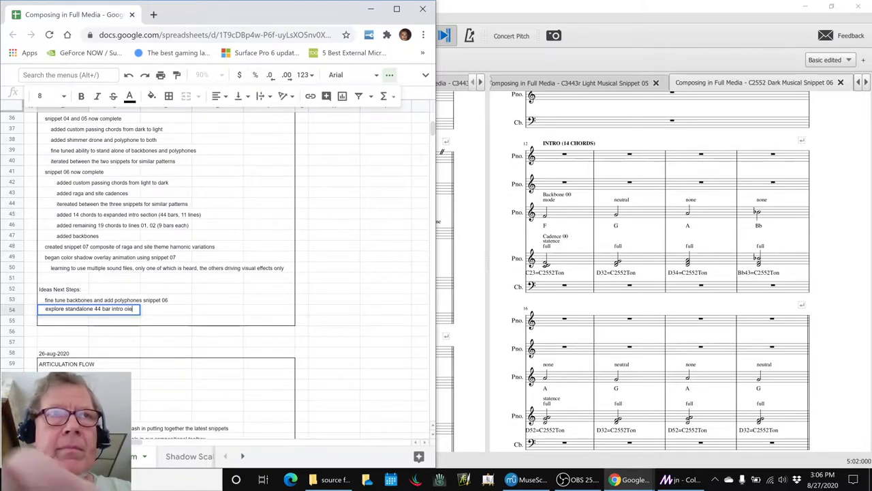
pyautogui.write('c')
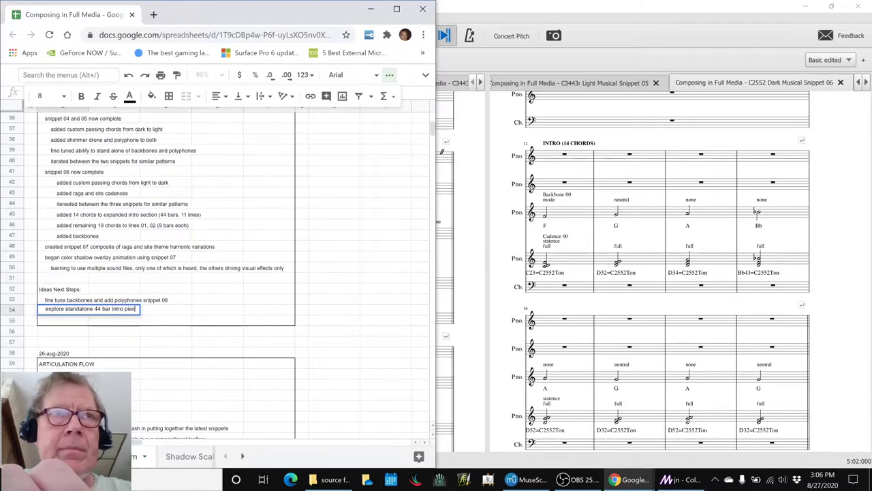
pyautogui.write('e from ')
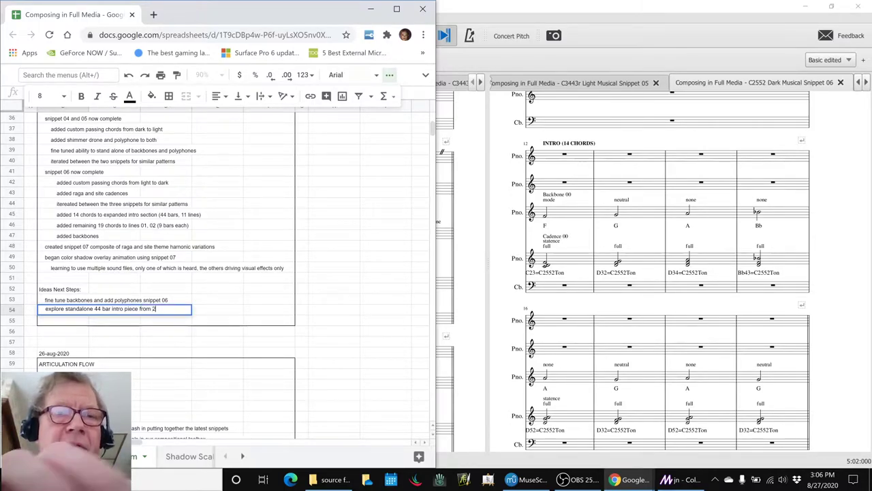
pyautogui.write('2552 dark')
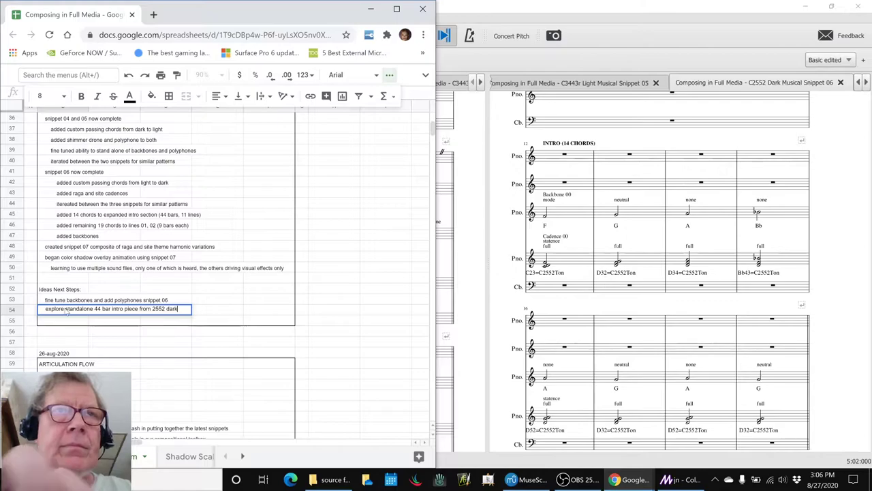
pyautogui.press('Return')
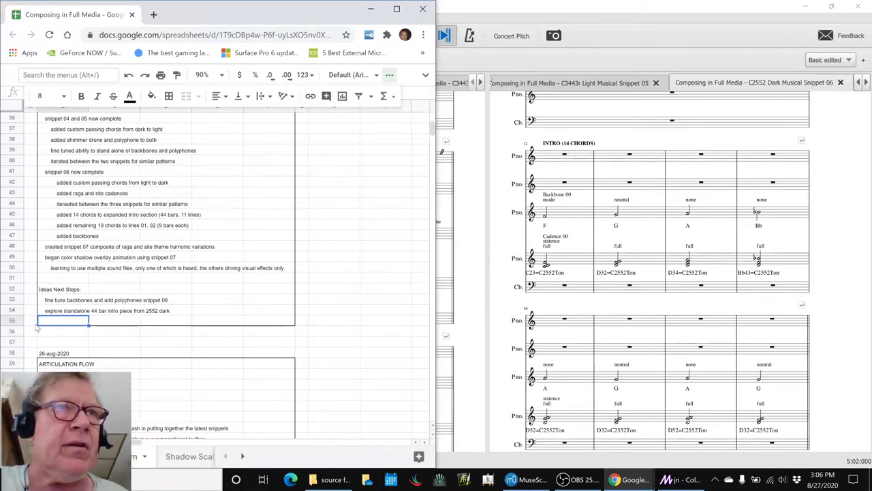
# Enter 'tbd' in the next row and select the note about creating snippet 07
pyautogui.press('Return')
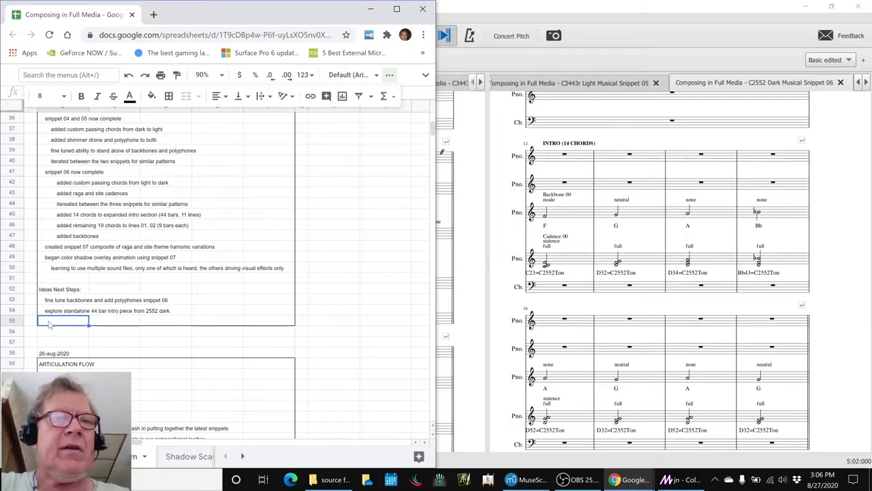
pyautogui.write('tbd')
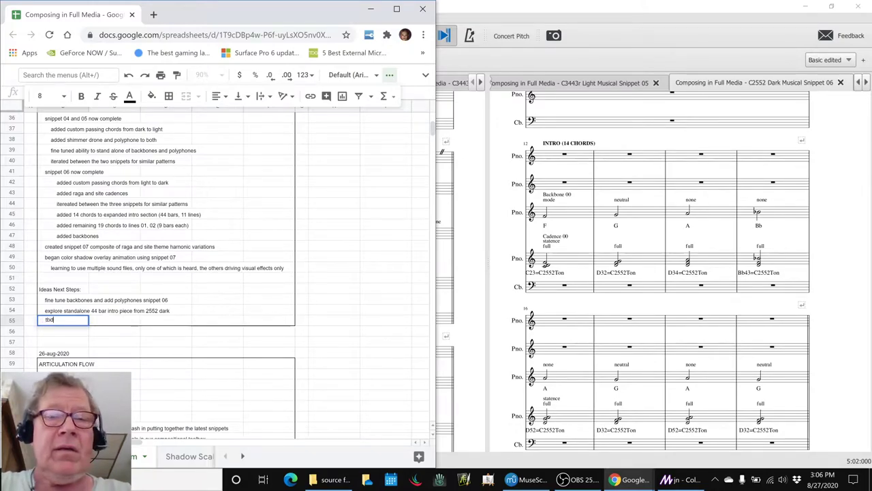
pyautogui.press('Return')
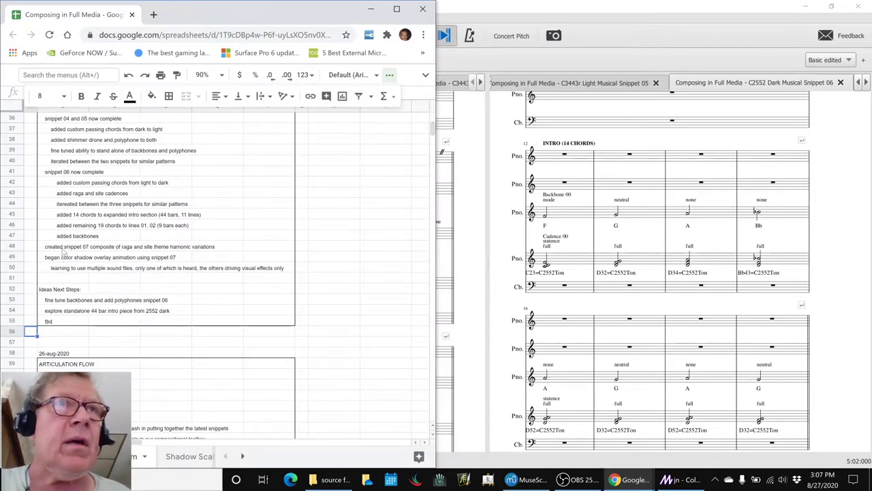
pyautogui.click(63, 248)
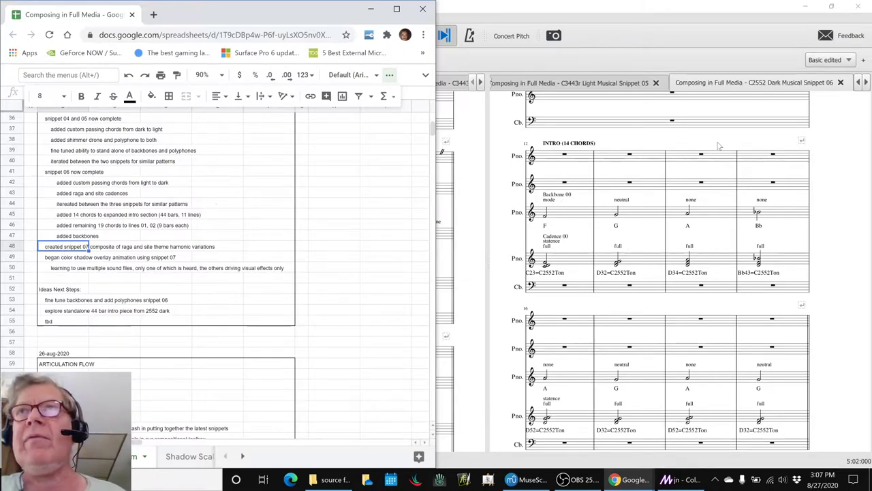
# Scroll through the Raga Site Three Variations Snippet 07 score and back, then bring up Magic
pyautogui.click(865, 83)
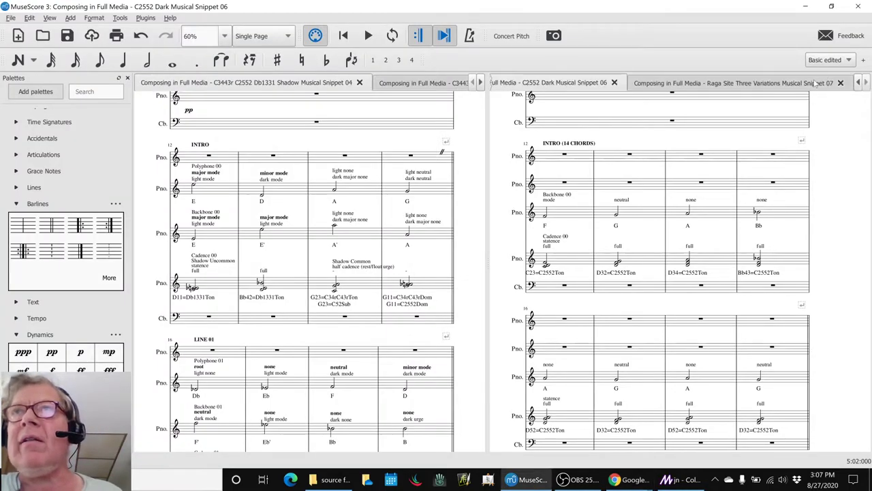
pyautogui.click(816, 82)
pyautogui.scroll(-5, 598, 180)
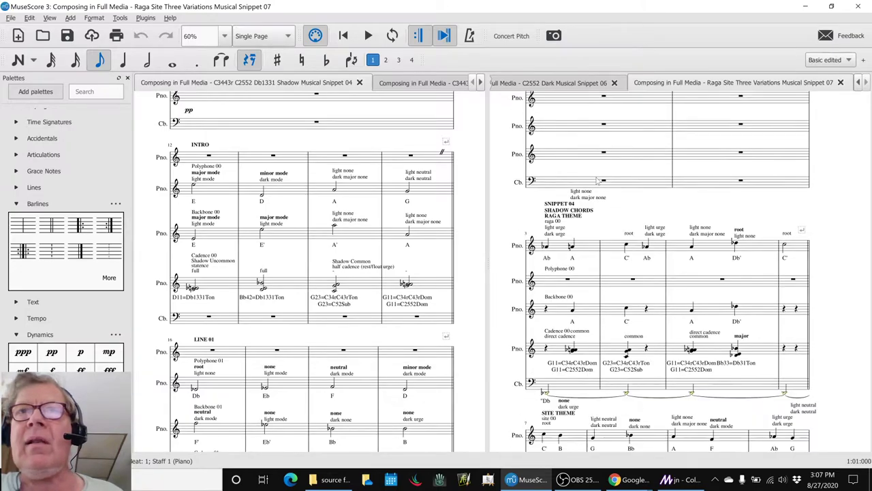
pyautogui.click(590, 252)
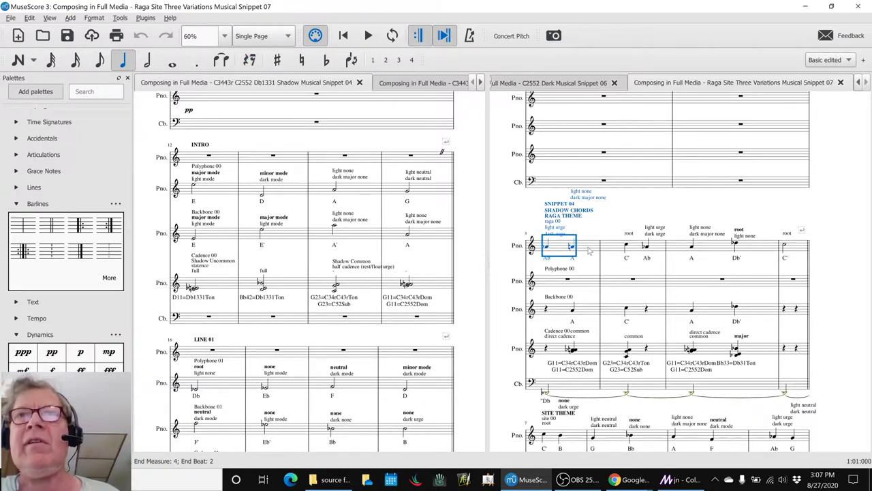
pyautogui.scroll(-10, 590, 253)
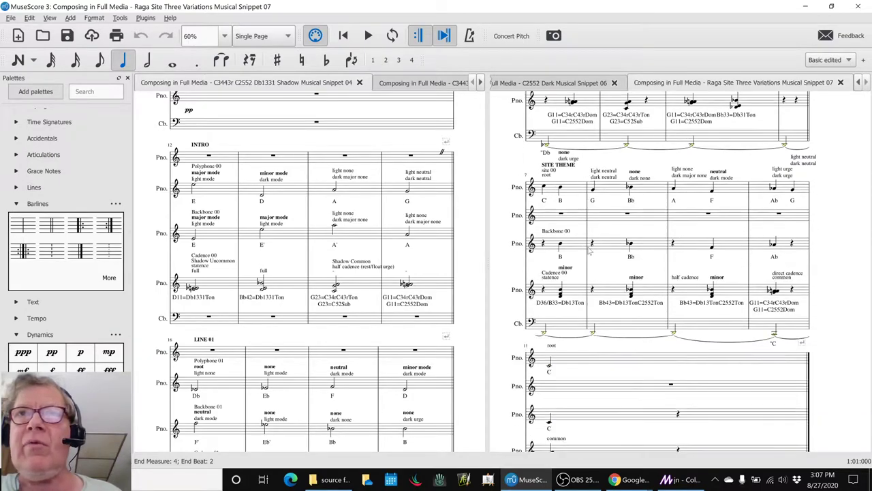
pyautogui.scroll(-15, 590, 253)
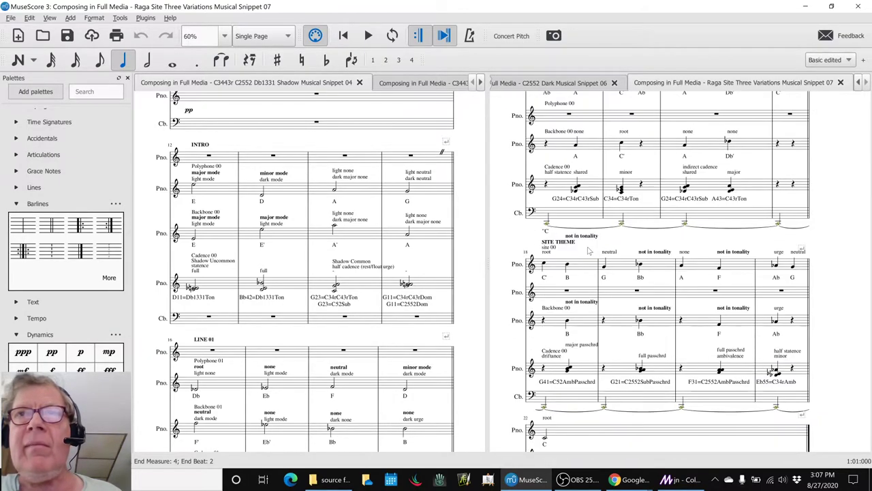
pyautogui.scroll(-15, 591, 252)
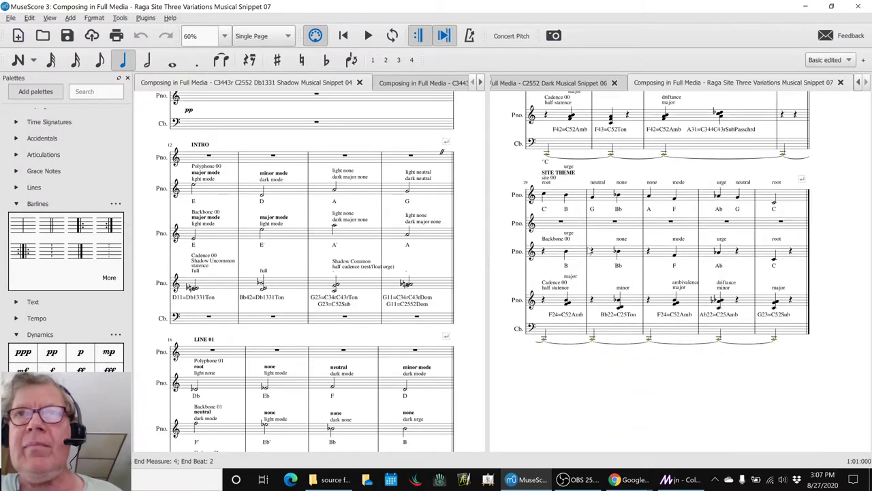
pyautogui.scroll(12, 591, 252)
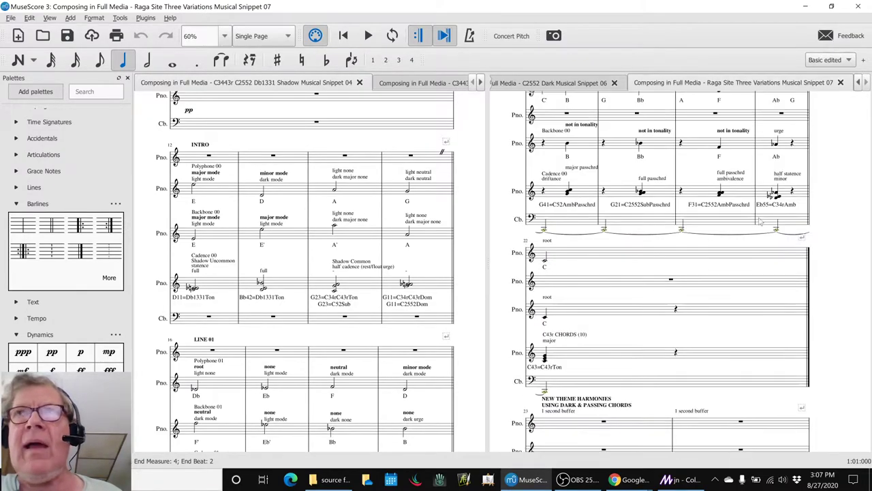
pyautogui.click(839, 180)
pyautogui.scroll(10, 838, 182)
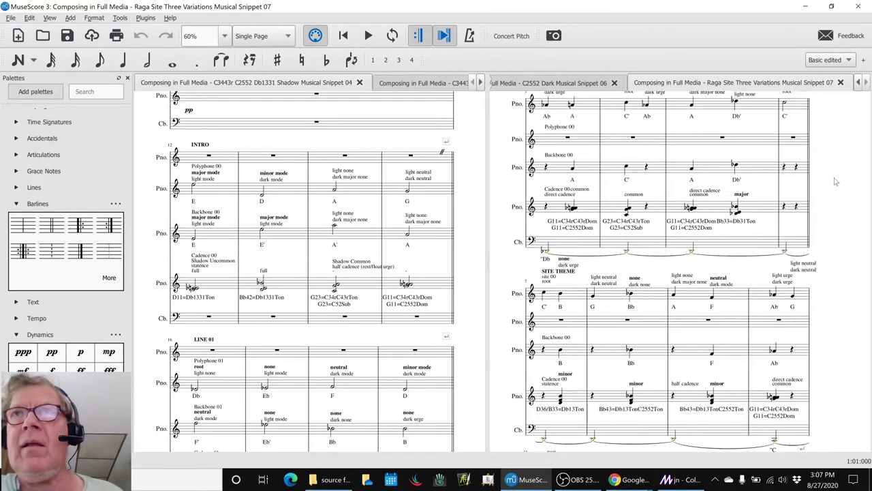
pyautogui.scroll(3, 837, 182)
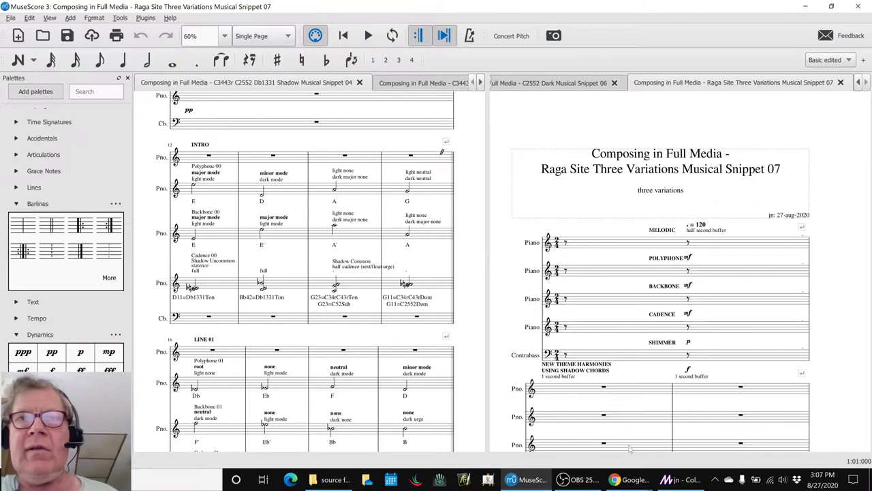
pyautogui.click(675, 481)
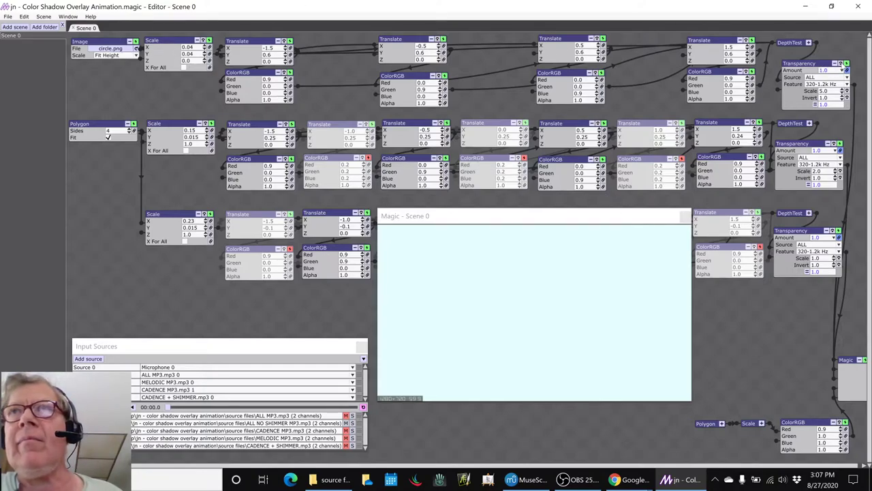
# Bypass the Transparency nodes so yellow, cyan and magenta shadow bars appear beneath the RGB bars
pyautogui.click(846, 63)
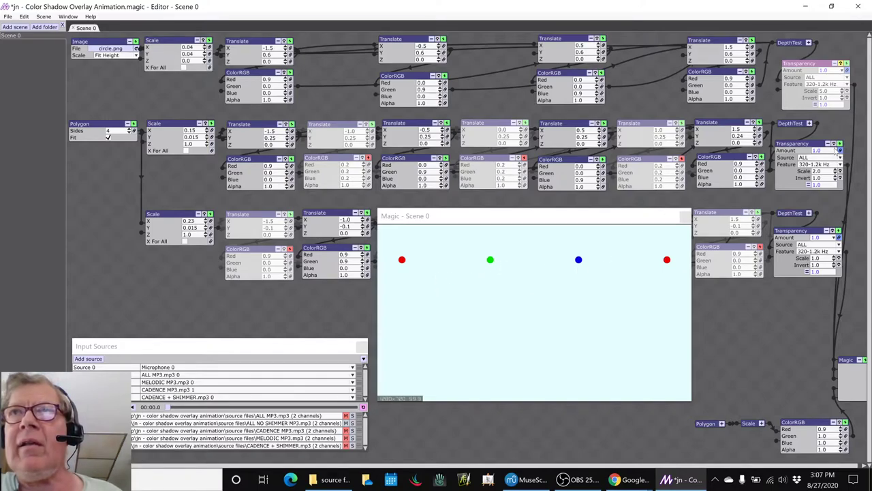
pyautogui.click(840, 144)
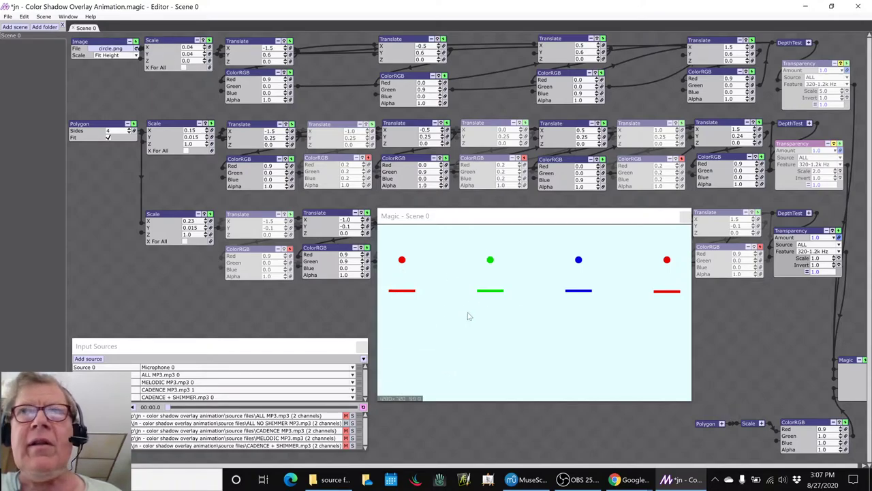
pyautogui.click(837, 233)
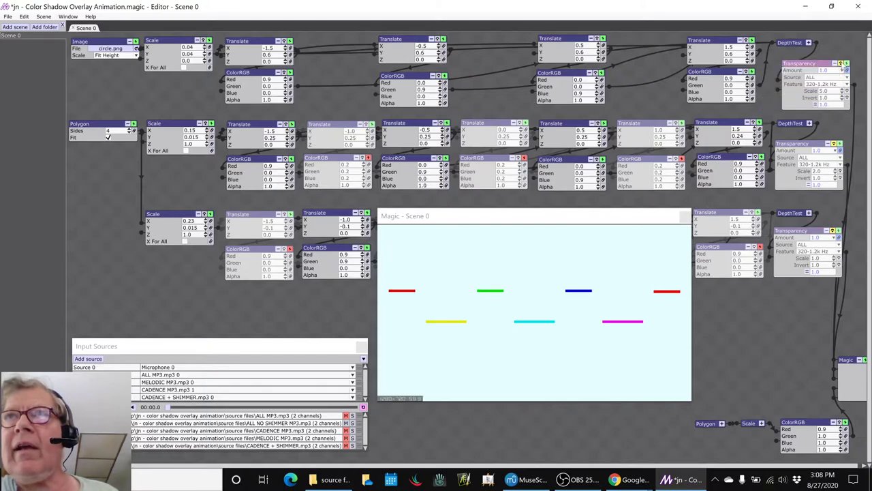
# Re-enable the top, middle and lower Transparency nodes so the scene preview goes blank
pyautogui.click(843, 64)
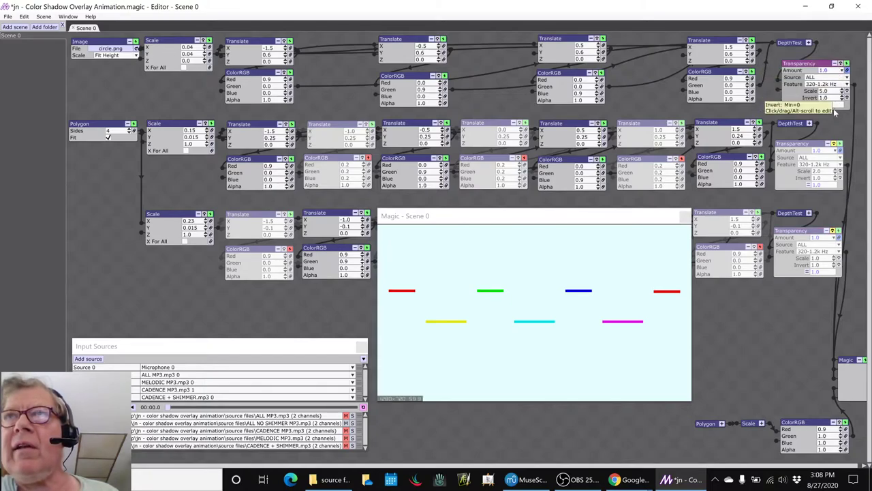
pyautogui.click(834, 146)
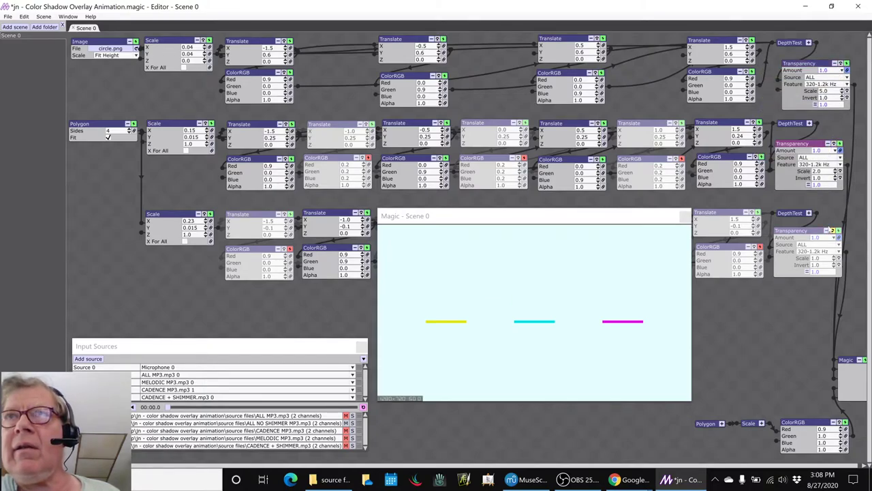
pyautogui.click(833, 232)
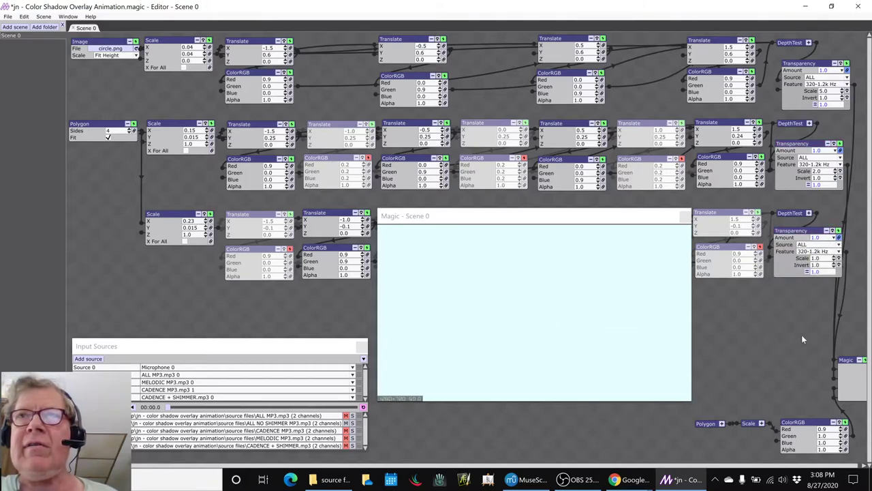
# Point out the Scale value on each of the three Transparency nodes
pyautogui.click(816, 93)
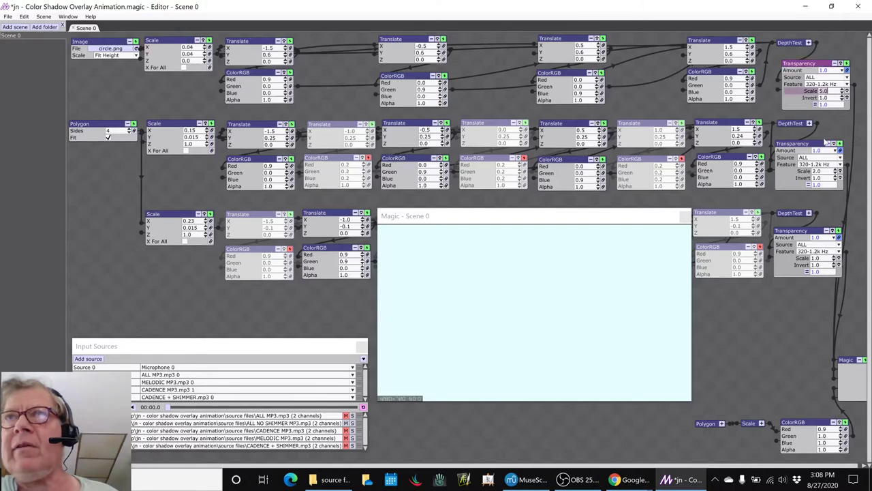
pyautogui.click(823, 175)
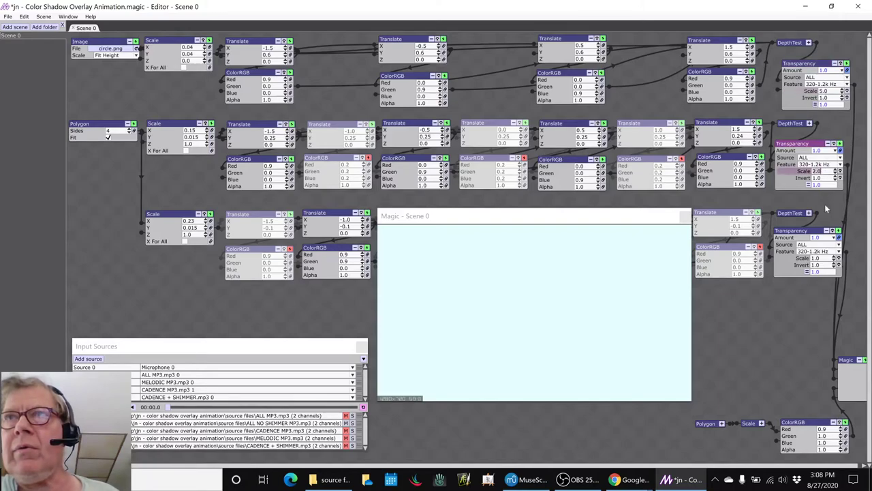
pyautogui.click(824, 258)
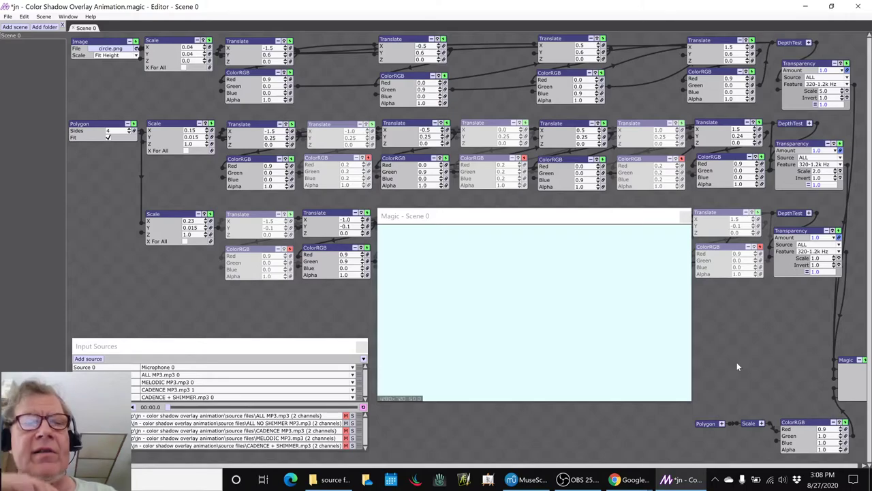
# Switch back to the MuseScore 3 score window with Alt+Tab
pyautogui.hotkey('alt', 'Tab')
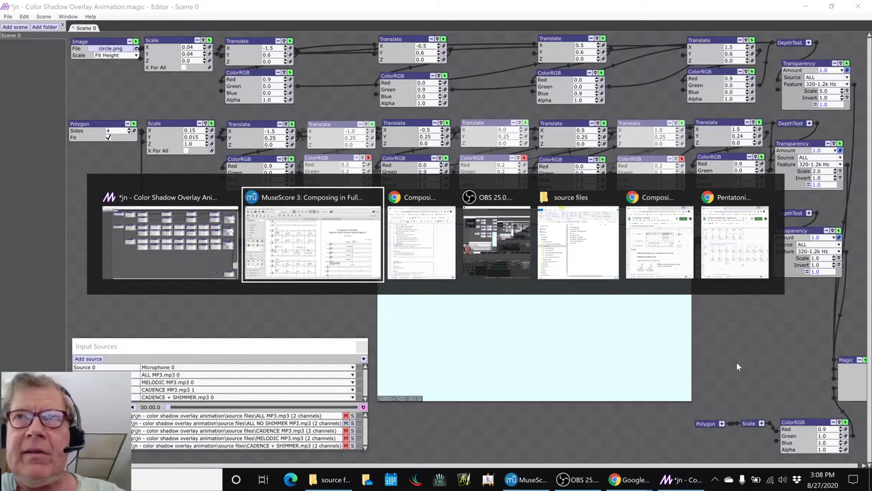
pyautogui.hotkey('alt', 'Tab')
pyautogui.hotkey('alt', 'Tab')
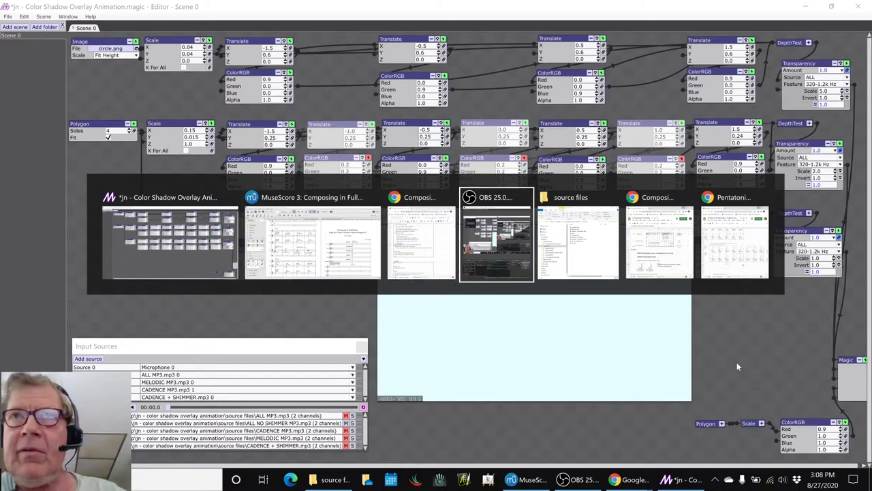
pyautogui.hotkey('alt', 'Tab')
pyautogui.hotkey('alt', 'Tab')
pyautogui.hotkey('alt', 'Tab')
pyautogui.hotkey('alt', 'Tab')
pyautogui.hotkey('alt', 'Tab')
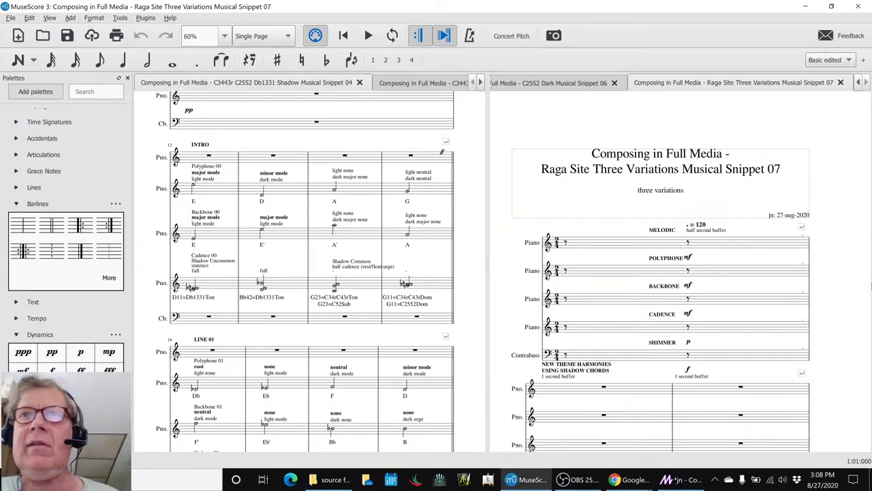
# Scroll through Raga Site Snippet 07, then open the C2552 Dark Musical Snippet 06 score
pyautogui.scroll(-5, 815, 247)
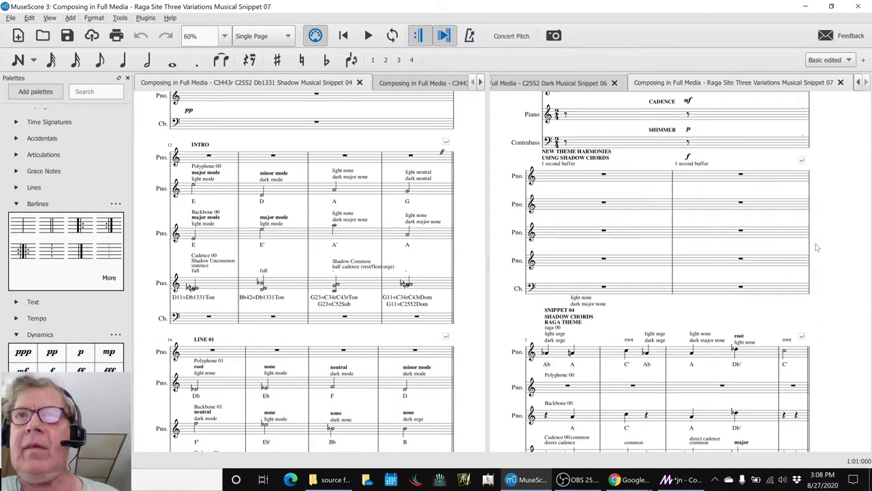
pyautogui.scroll(-8, 817, 247)
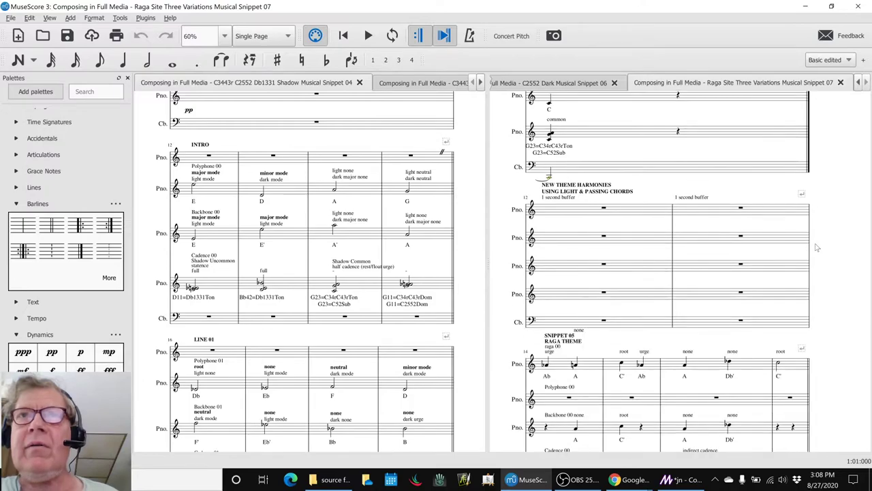
pyautogui.scroll(-1, 818, 248)
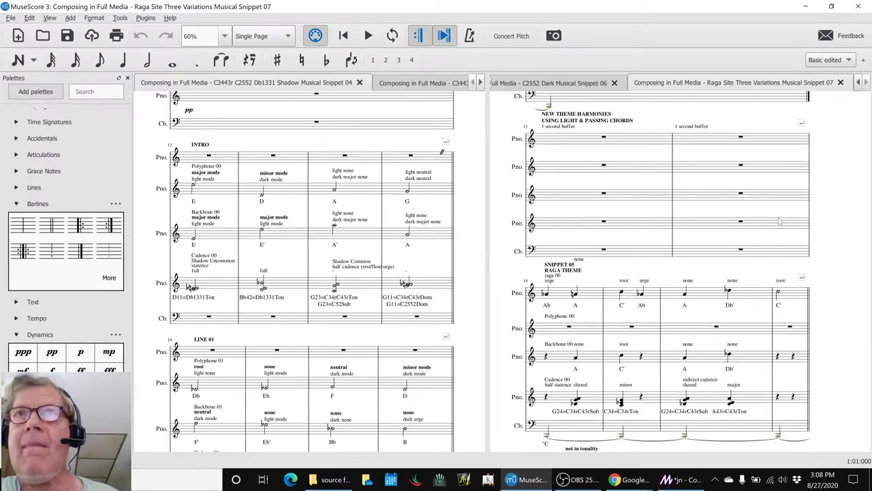
pyautogui.scroll(-1, 781, 221)
pyautogui.click(586, 85)
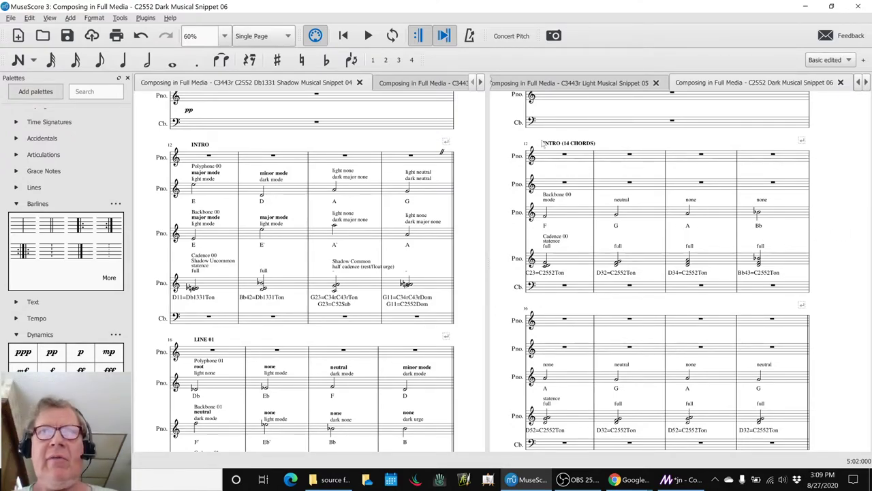
# Play Dark Musical Snippet 06 from intro measure 12 through Line 02, then return to the session notes
pyautogui.click(574, 161)
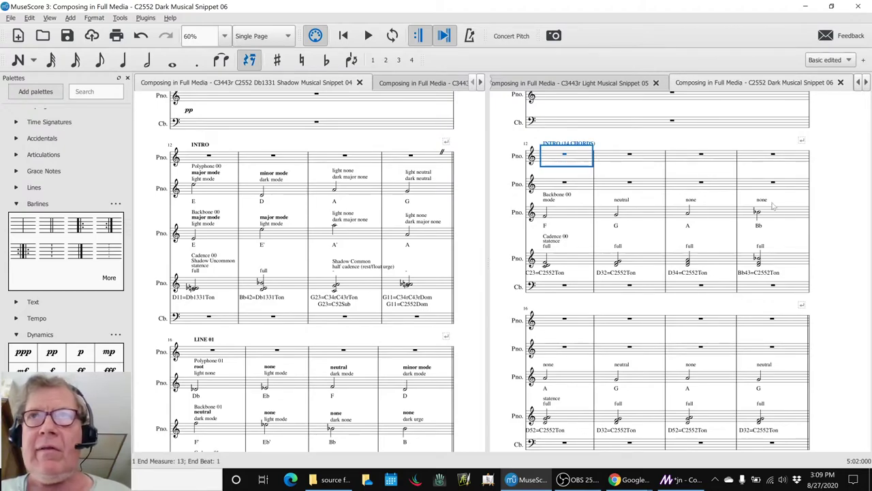
pyautogui.press('Escape')
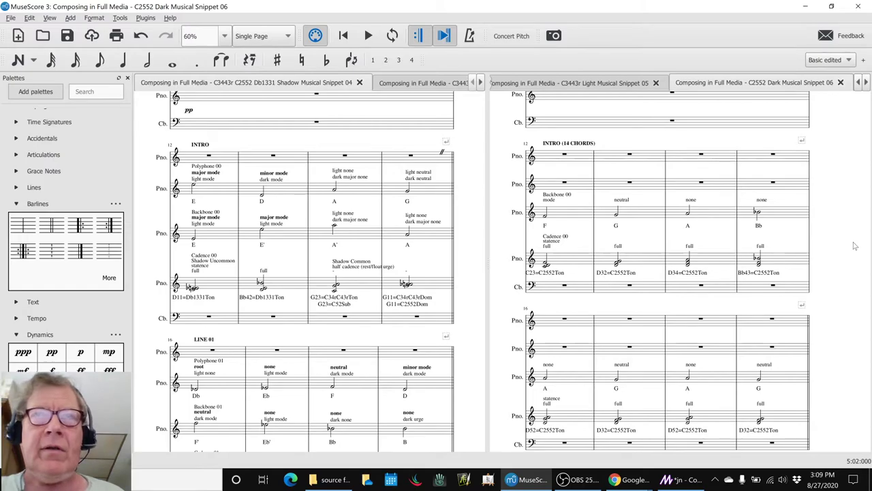
pyautogui.press('space')
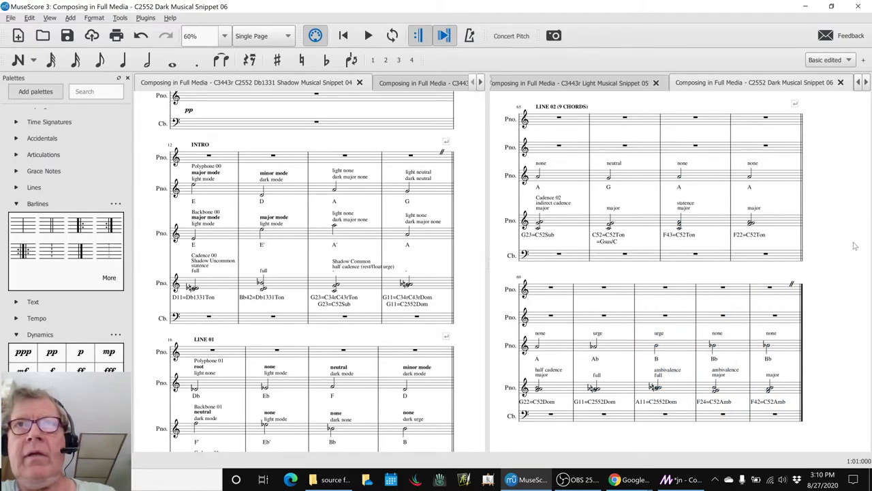
pyautogui.hotkey('alt', 'Tab')
pyautogui.hotkey('alt', 'Tab')
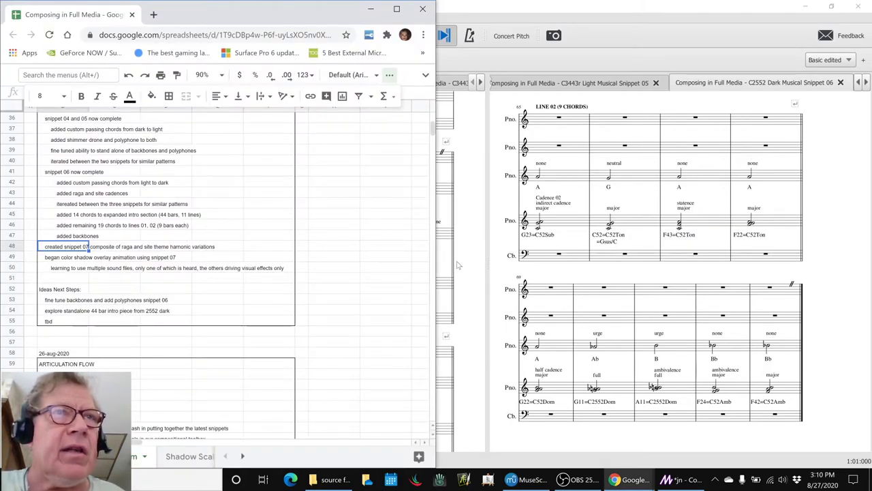
# Point to the 'fine tune backbones' next step, then return to the Light Musical Snippet 05 score
pyautogui.click(51, 301)
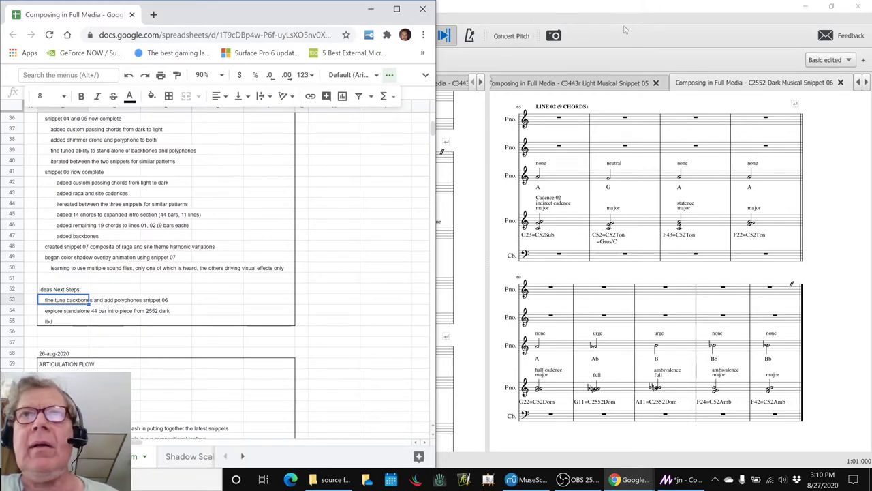
pyautogui.click(633, 85)
pyautogui.scroll(5, 665, 204)
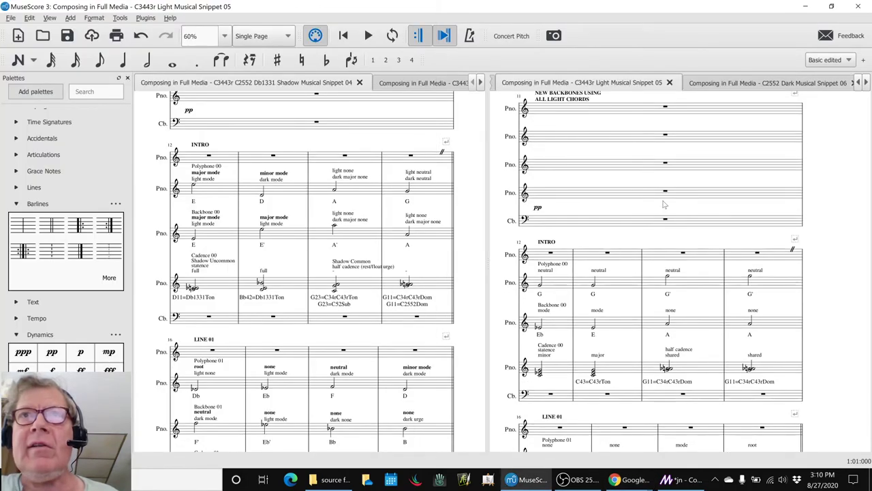
# Play Light Musical Snippet 05 from its first intro measure, then switch back to Magic
pyautogui.click(555, 253)
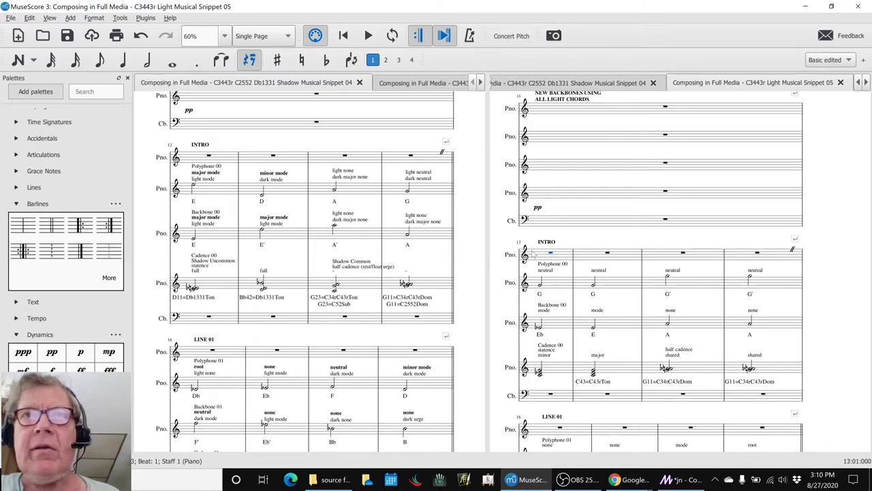
pyautogui.click(567, 259)
pyautogui.press('space')
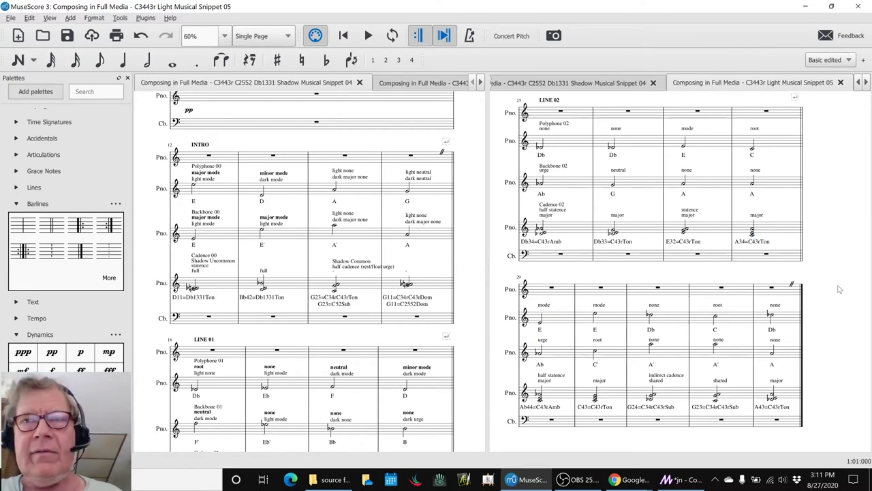
pyautogui.click(690, 483)
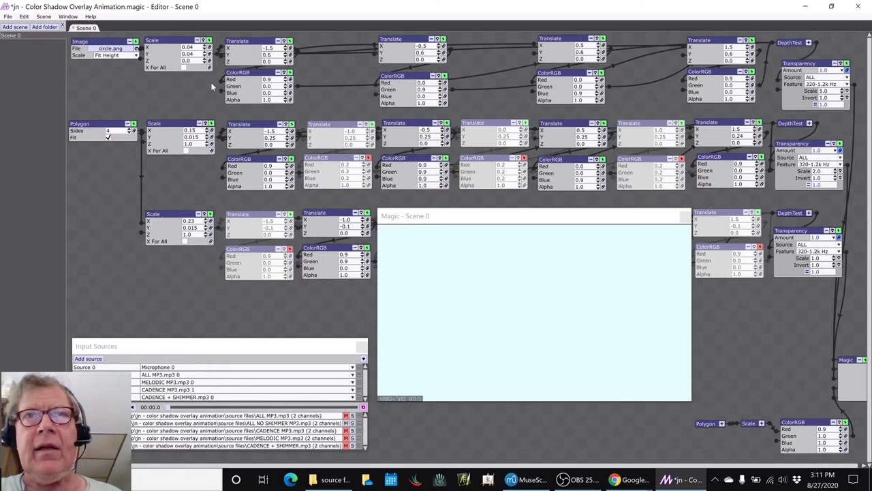
# Move the Magic - Scene 0 preview window up over the upper node graph
pyautogui.moveTo(413, 218); pyautogui.dragTo(420, 87)
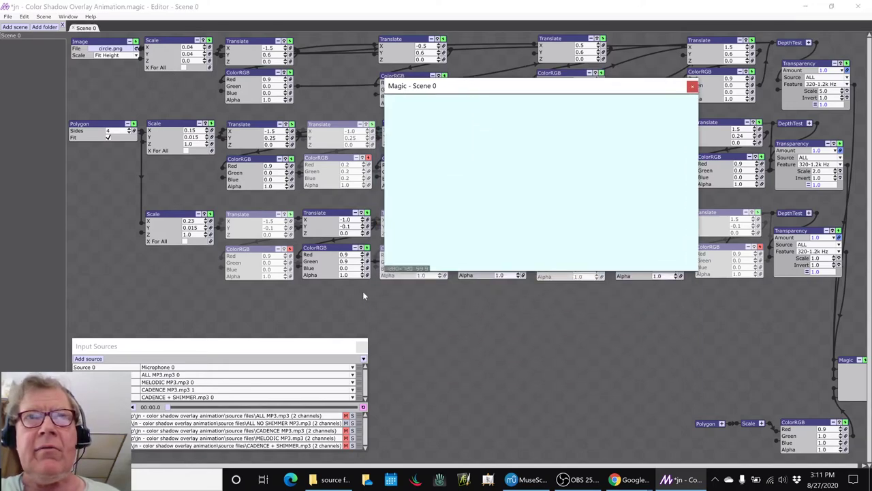
pyautogui.click(437, 332)
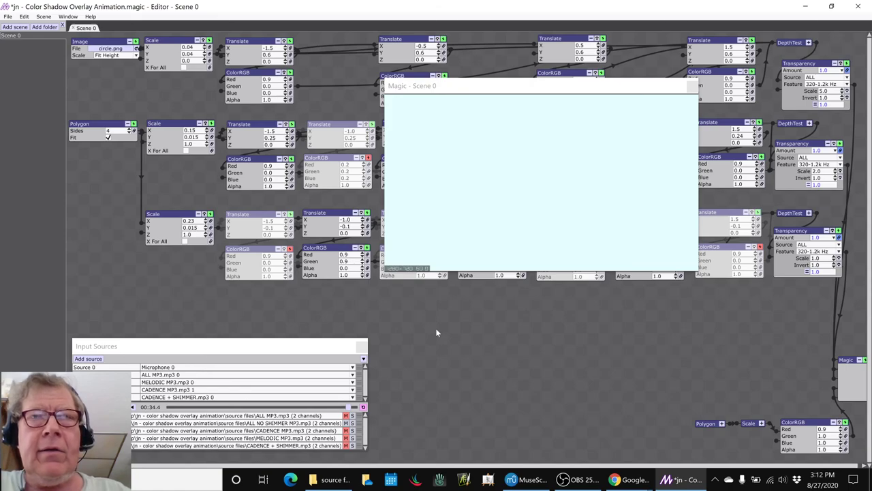
# Switch to the OBS 25.0 streaming window with Alt+Tab
pyautogui.hotkey('alt', 'Tab')
pyautogui.hotkey('alt', 'Tab')
pyautogui.hotkey('alt', 'Tab')
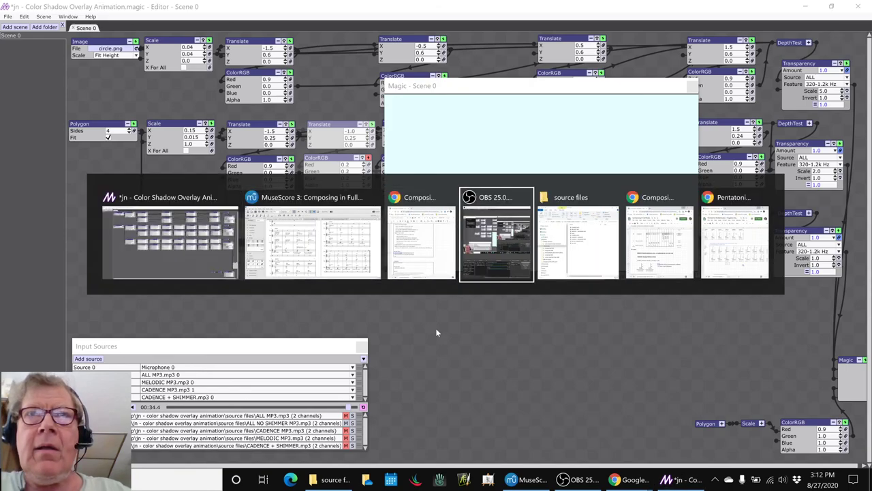